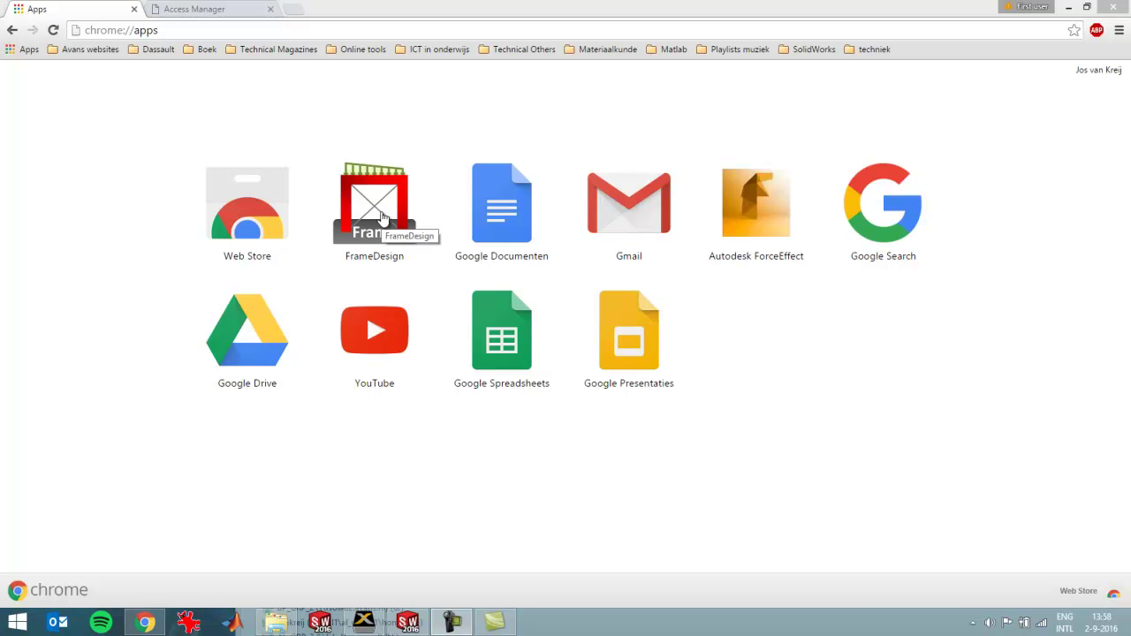
# Step: Launch FrameDesign and zoom out so the whole existing truss fits on screen
pyautogui.click(382, 217)
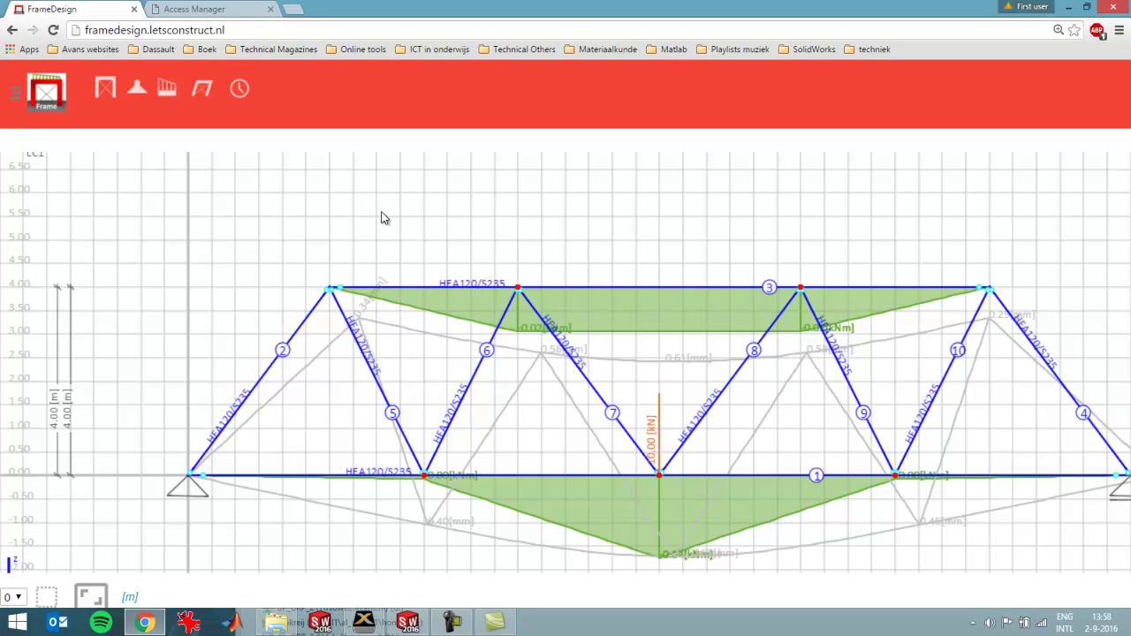
pyautogui.scroll(-2, 633, 270)
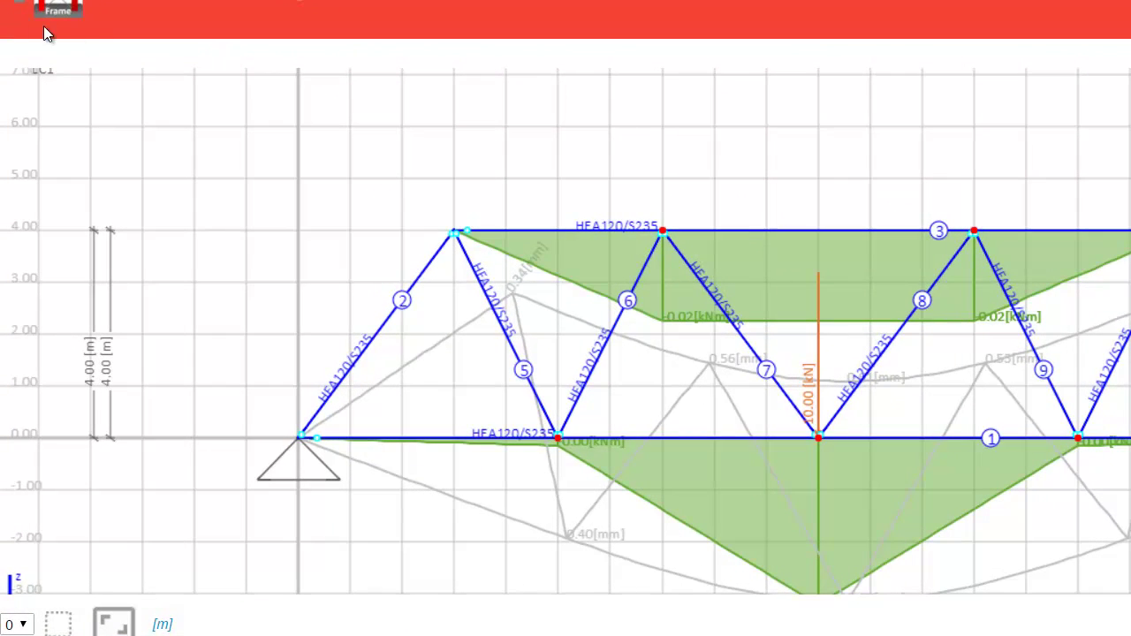
# Step: Create a new structure named 'Bridge' and open Bridge1 to get an empty grid
pyautogui.click(25, 5)
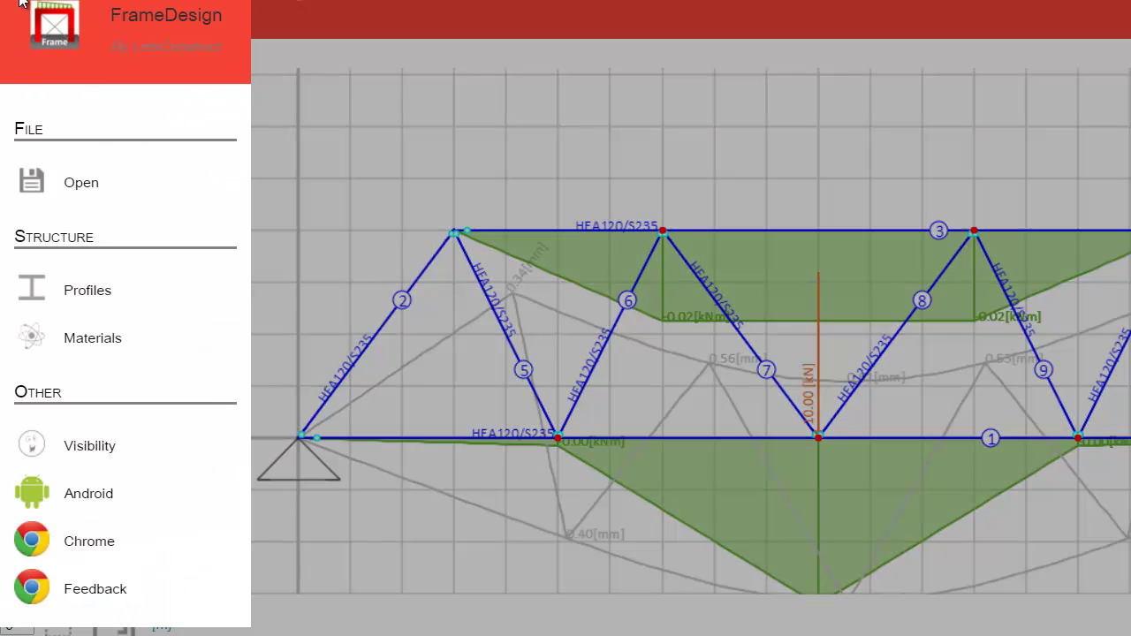
pyautogui.click(29, 180)
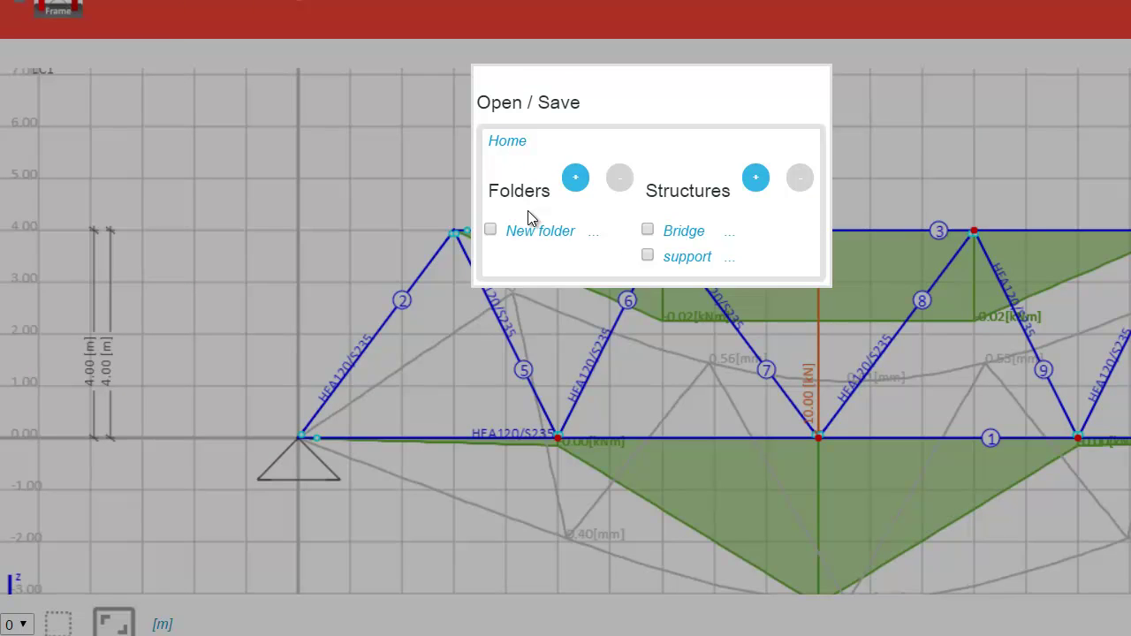
pyautogui.click(762, 180)
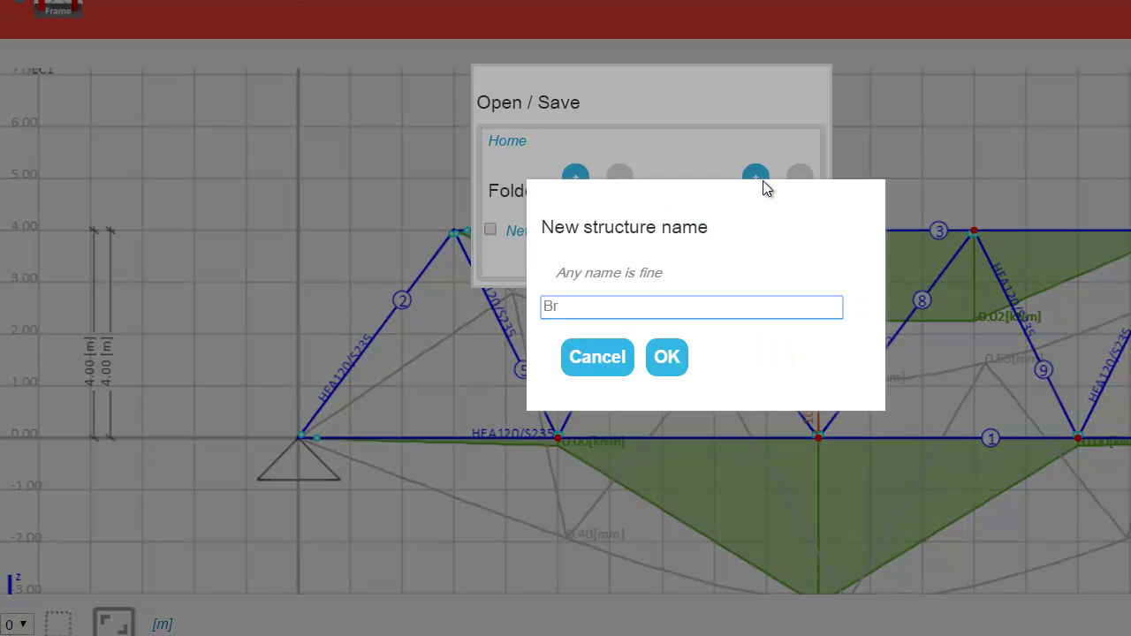
pyautogui.write('Bridge1')
pyautogui.click(661, 356)
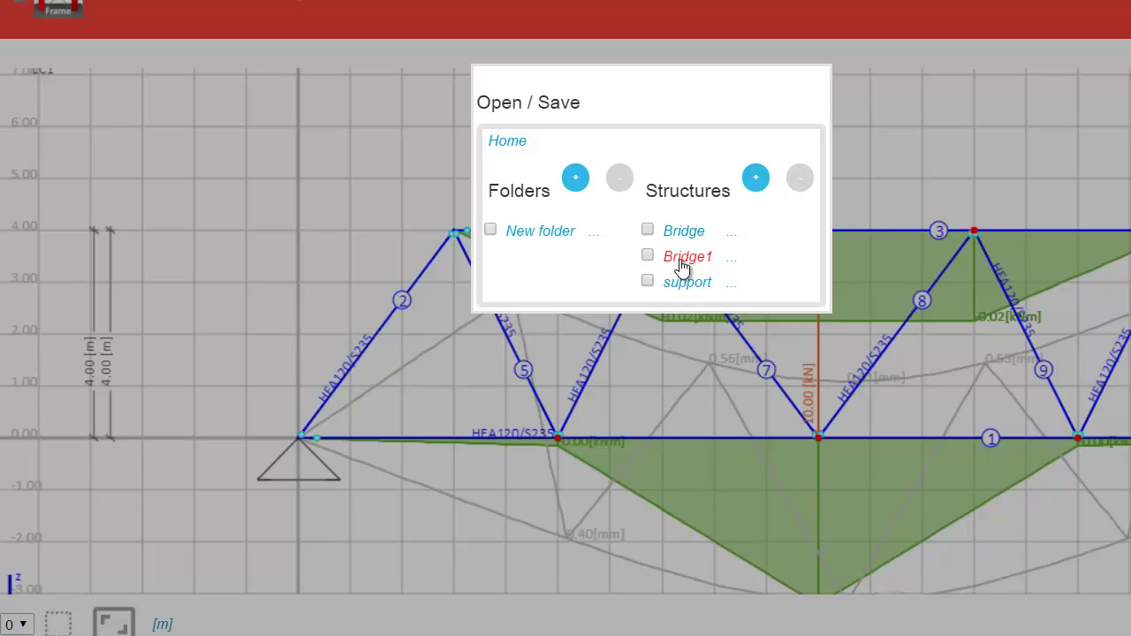
pyautogui.click(678, 260)
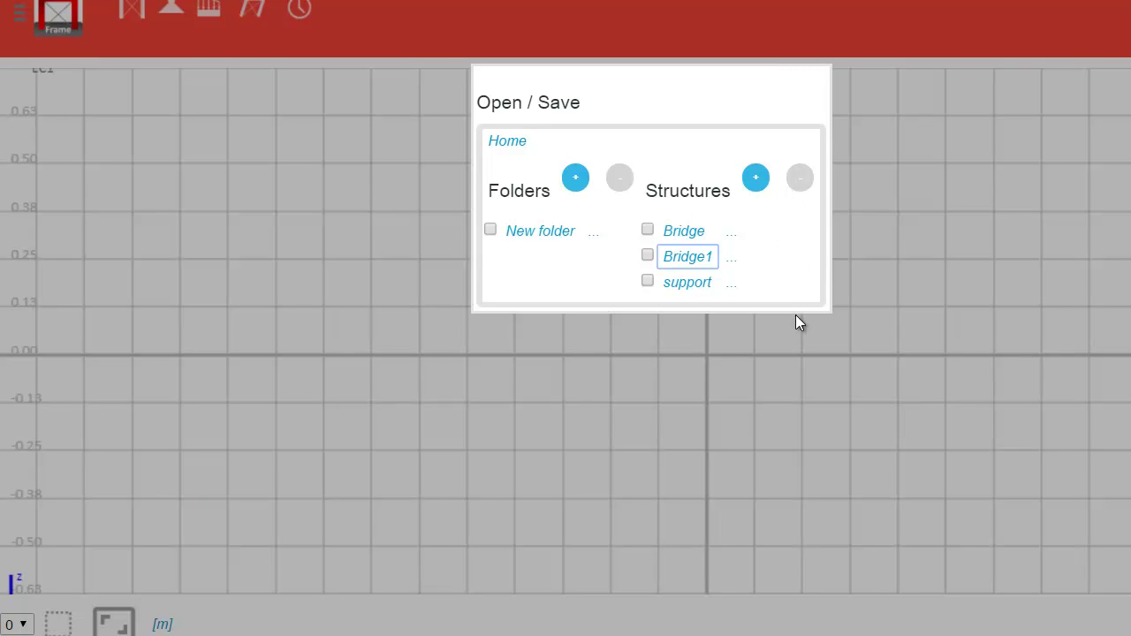
pyautogui.click(837, 339)
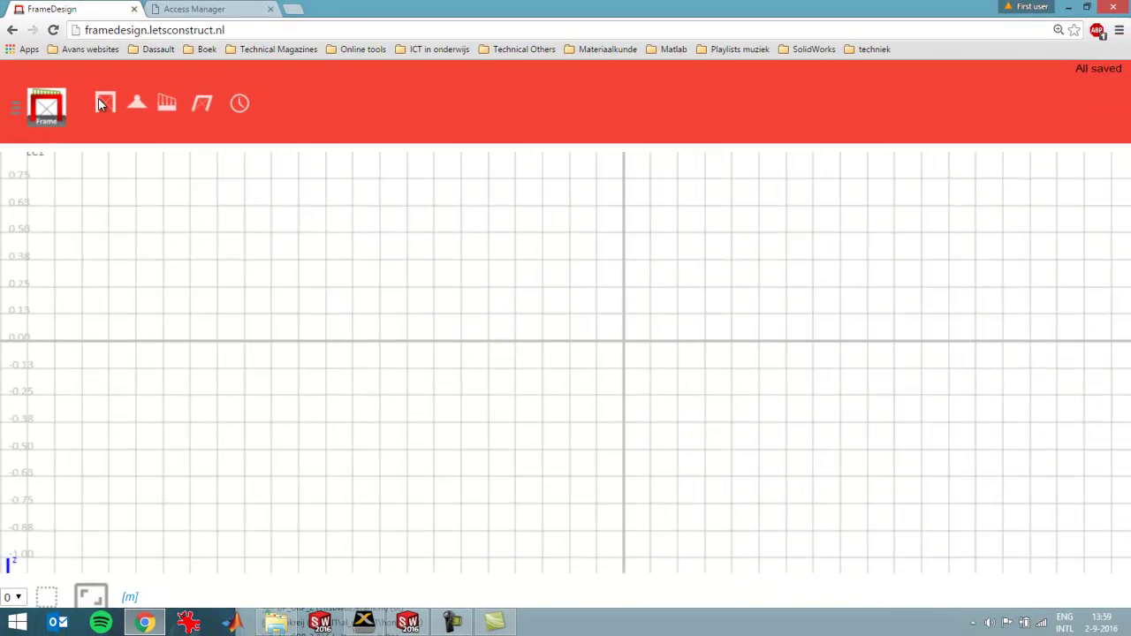
# Step: Draw a horizontal HEA120/S235 beam starting from a node at the origin
pyautogui.click(100, 105)
pyautogui.click(110, 174)
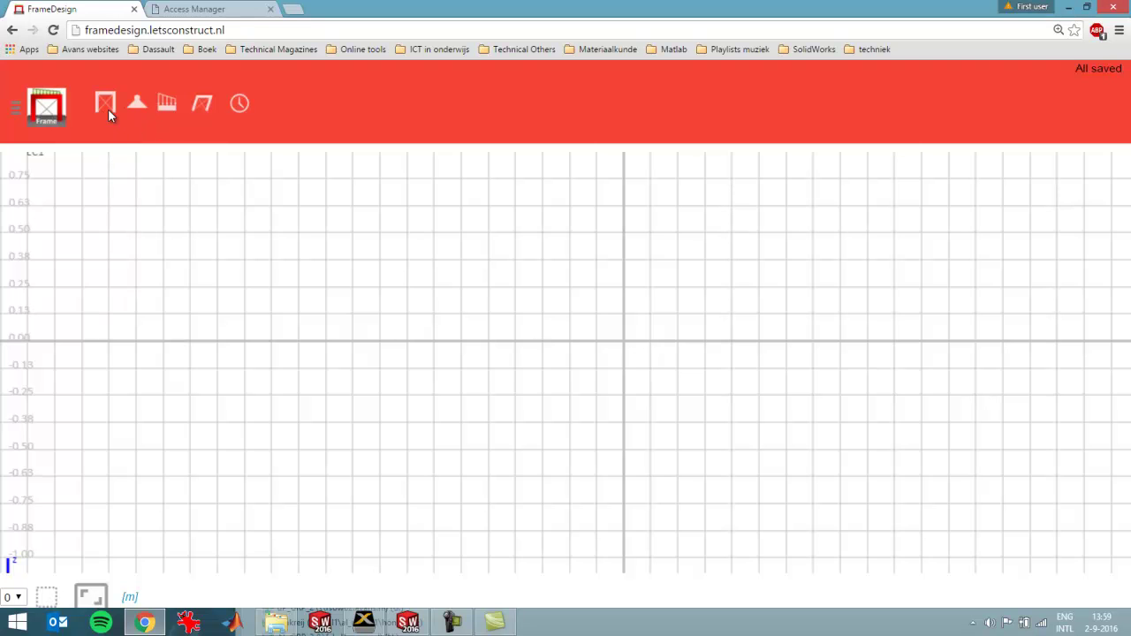
pyautogui.click(108, 109)
pyautogui.click(110, 174)
pyautogui.click(623, 344)
pyautogui.click(786, 366)
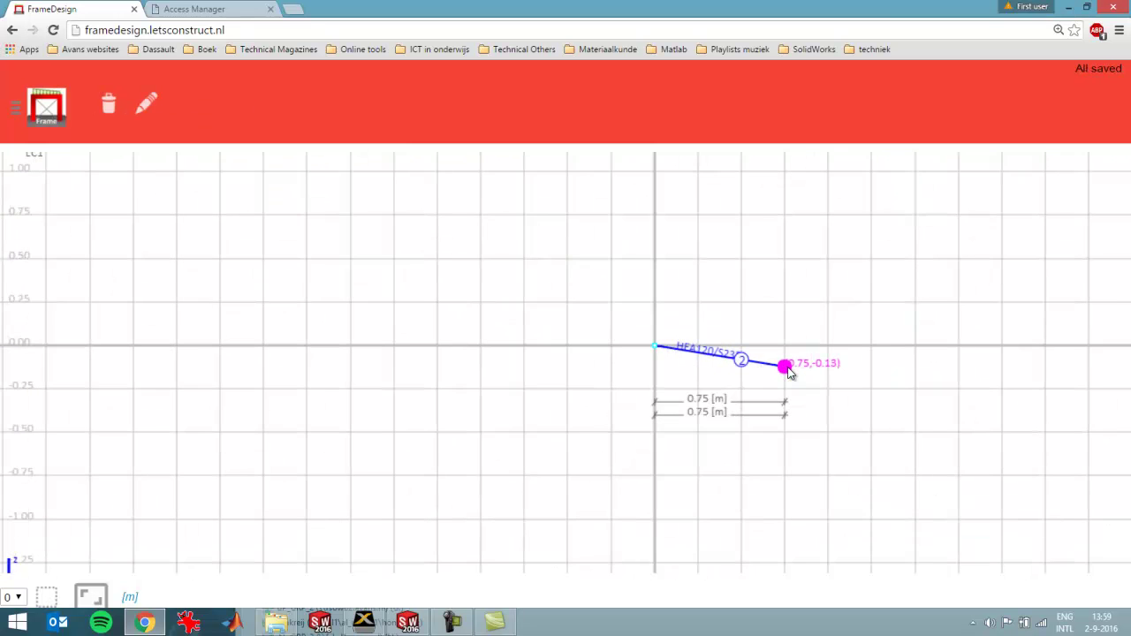
pyautogui.moveTo(789, 371); pyautogui.dragTo(963, 350)
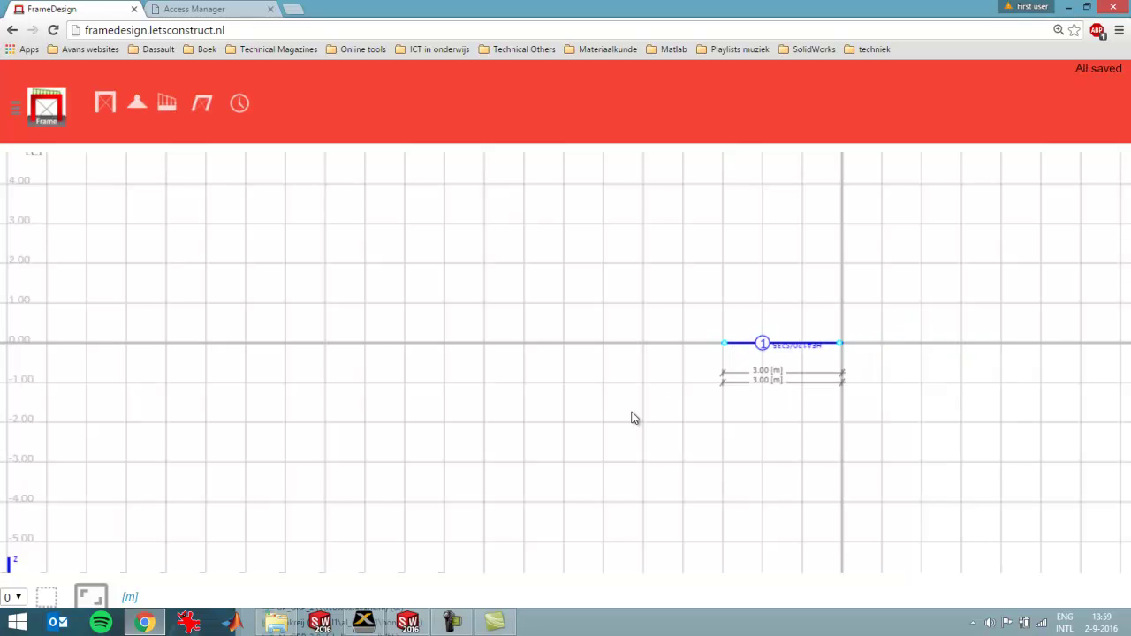
# Step: Stretch beam 1's end node so it spans 20 m along the zero level
pyautogui.moveTo(893, 421); pyautogui.dragTo(419, 386)
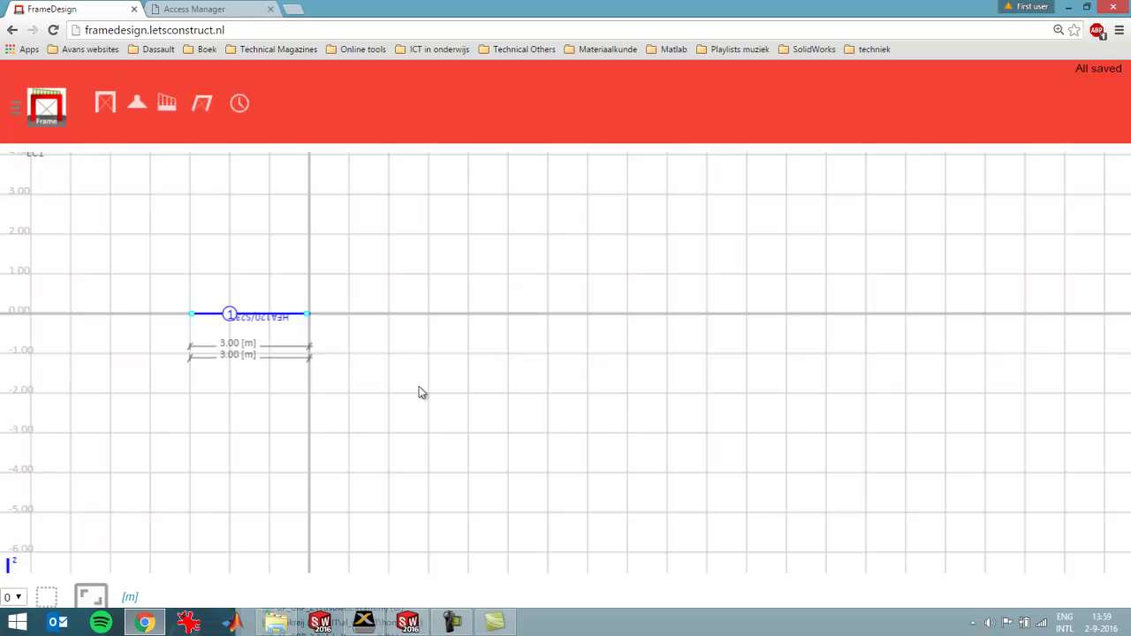
pyautogui.moveTo(489, 391); pyautogui.dragTo(409, 379)
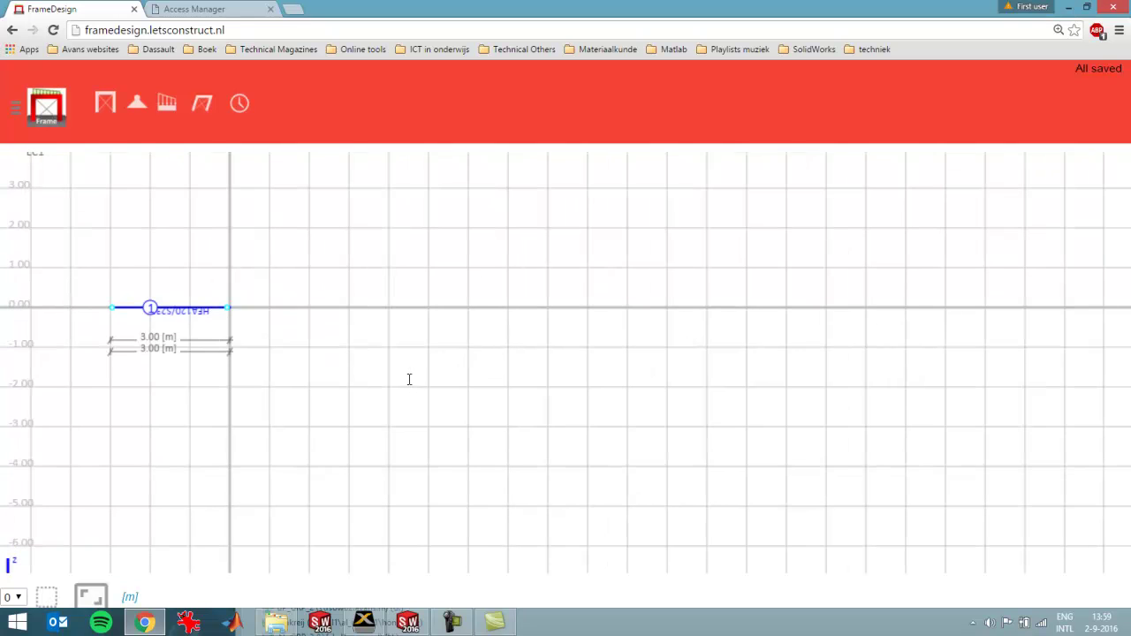
pyautogui.click(130, 314)
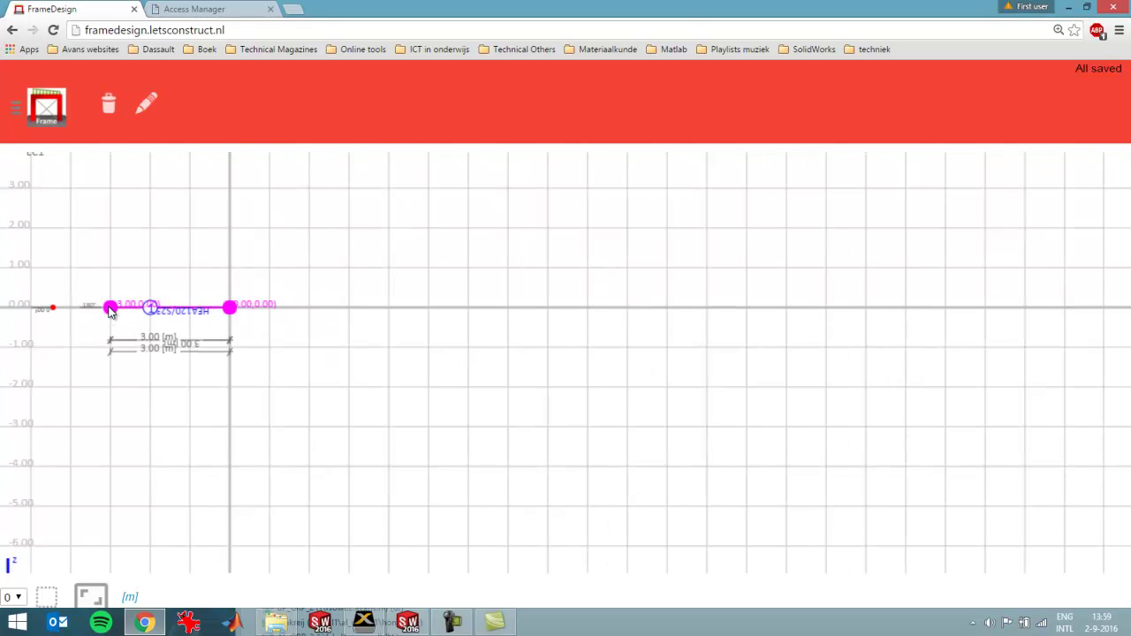
pyautogui.moveTo(109, 306); pyautogui.dragTo(1016, 316)
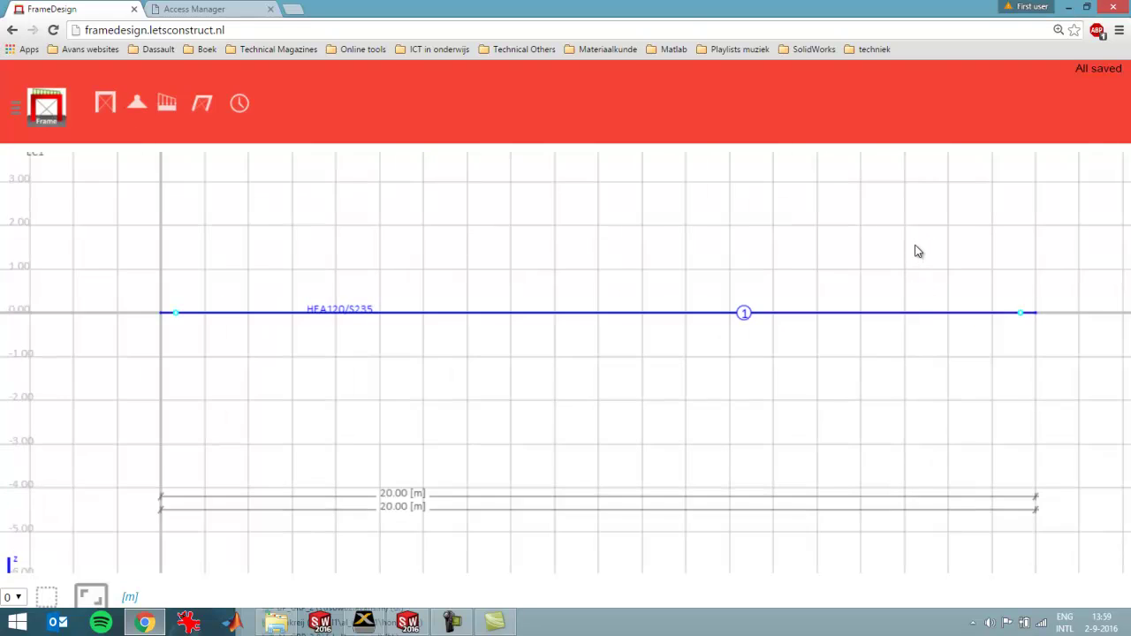
pyautogui.scroll(-1, 834, 240)
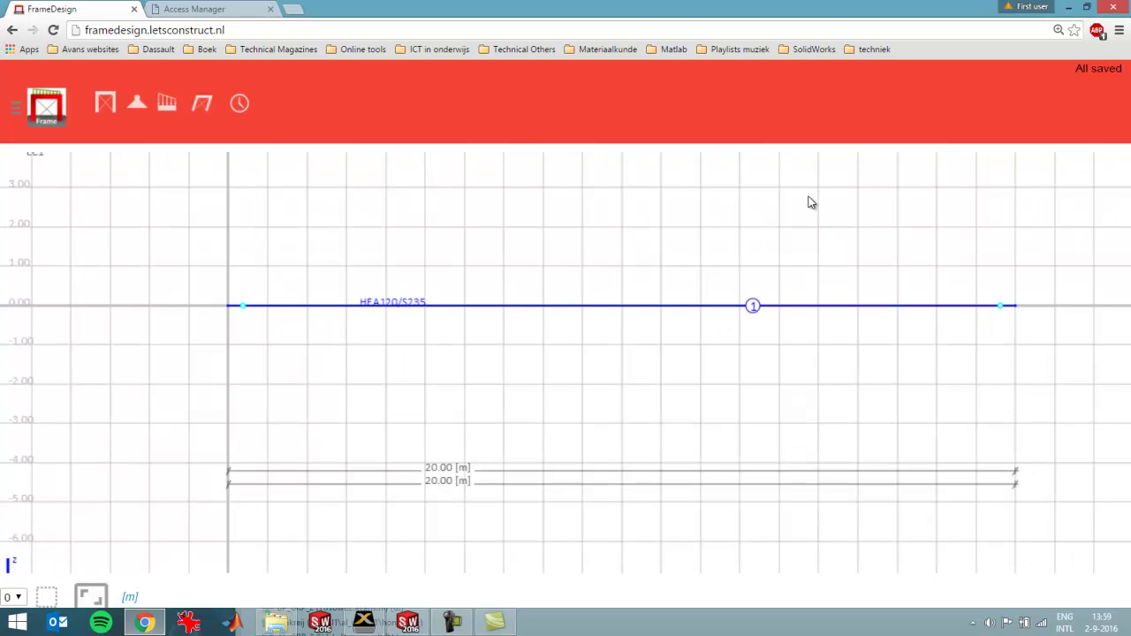
pyautogui.moveTo(662, 262); pyautogui.dragTo(620, 272)
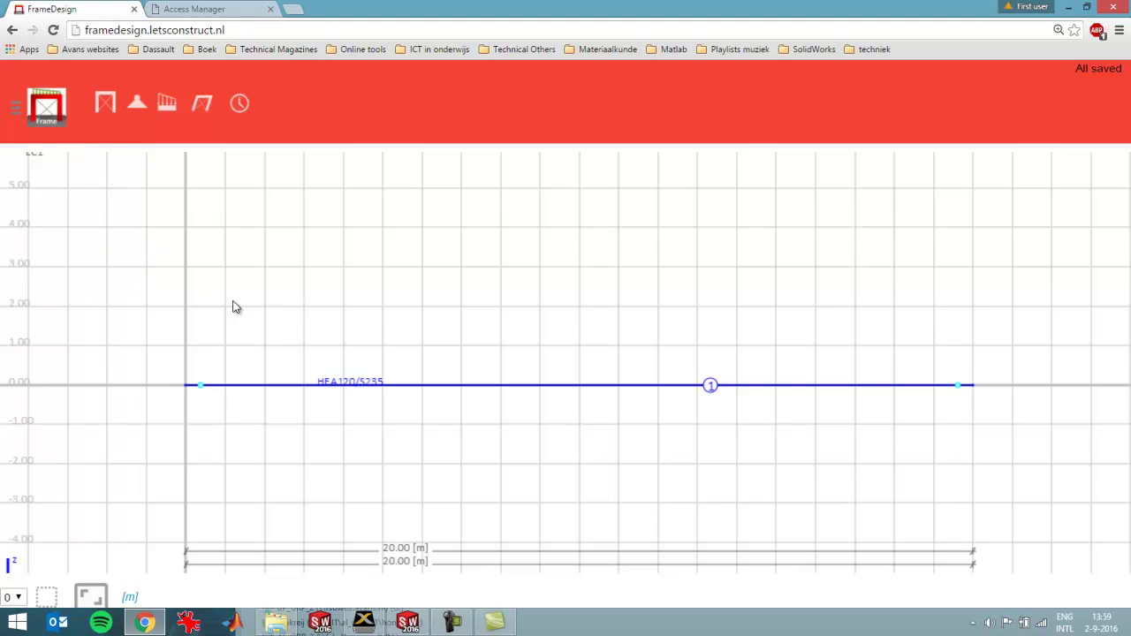
# Step: Draw the left sloped member from the origin up to node (2, 4)
pyautogui.moveTo(187, 391); pyautogui.dragTo(272, 276)
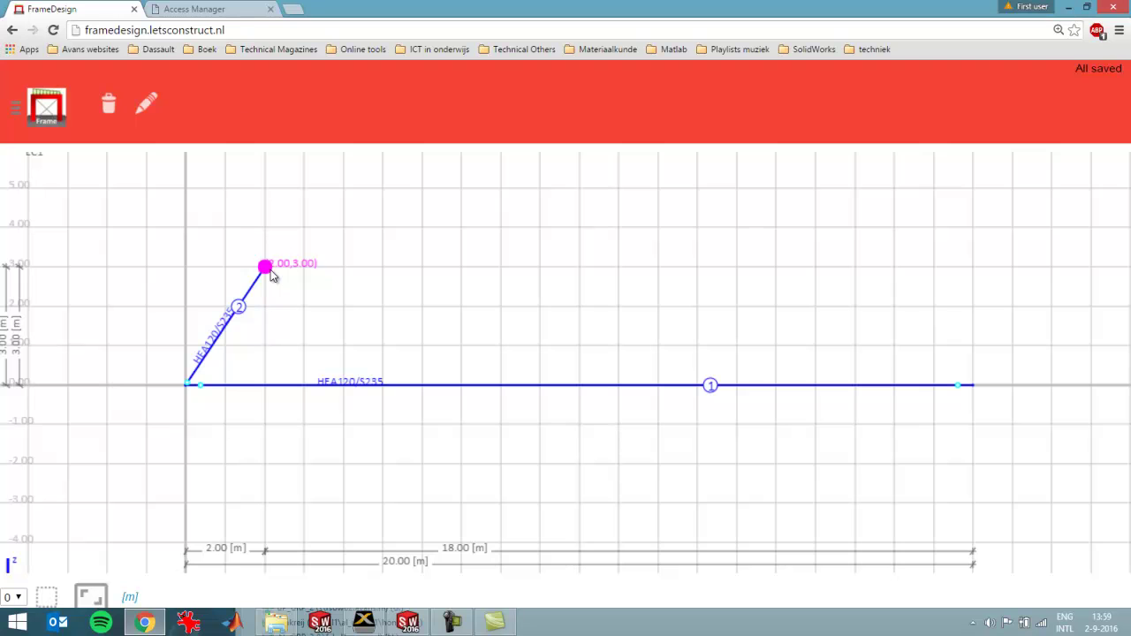
pyautogui.click(272, 276)
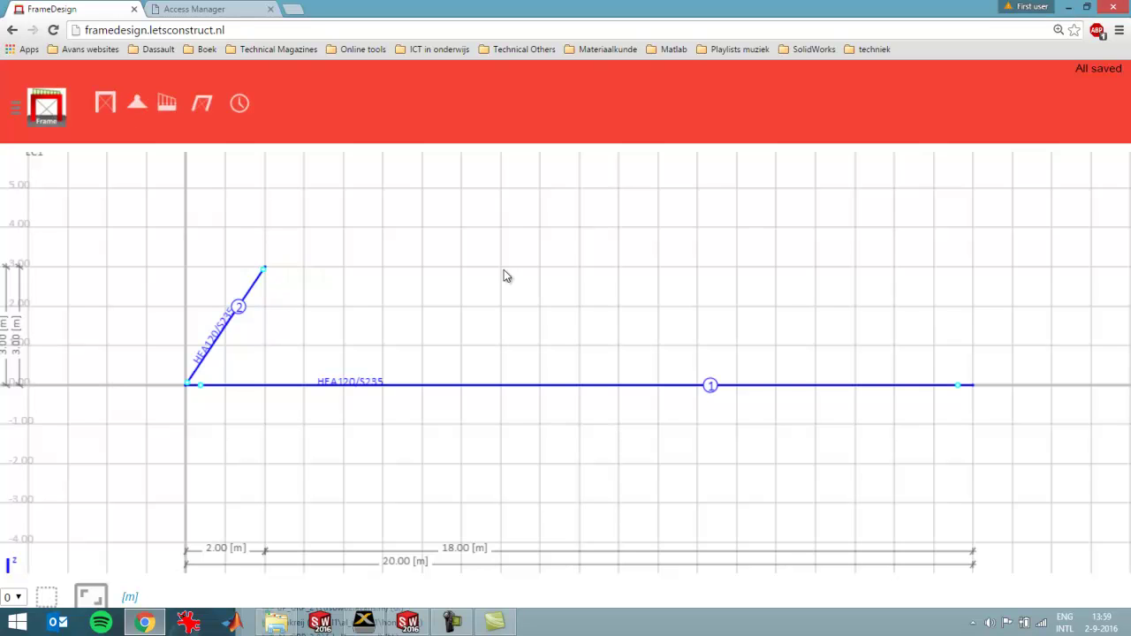
pyautogui.click(256, 292)
pyautogui.moveTo(266, 269); pyautogui.dragTo(265, 233)
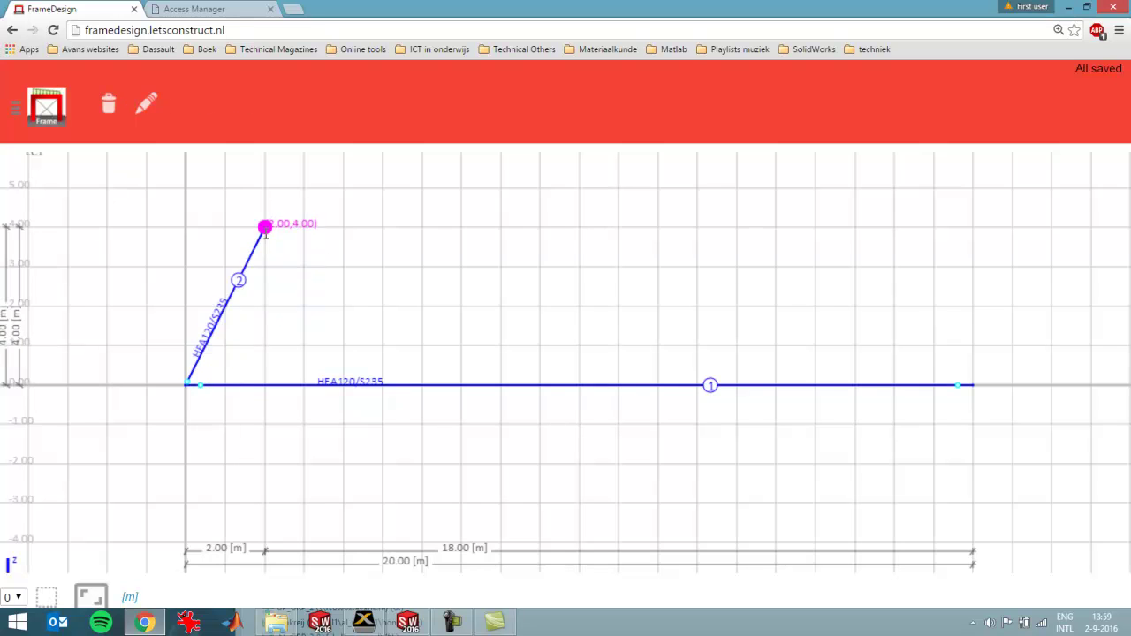
# Step: Draw the 16 m top chord from (2, 4) to (18, 4)
pyautogui.click(105, 102)
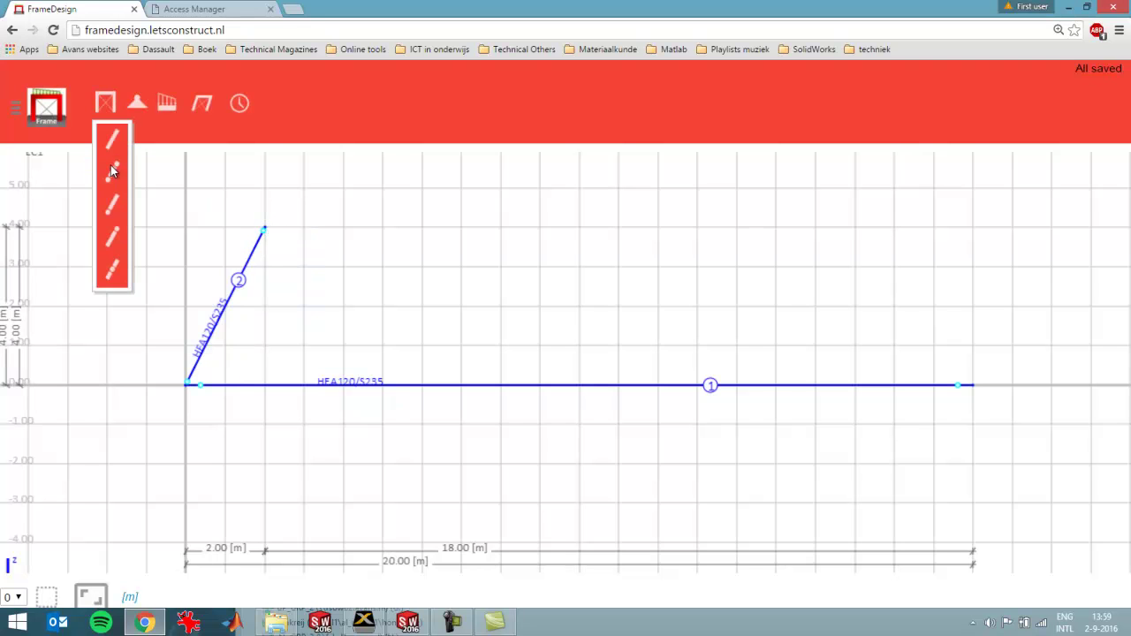
pyautogui.click(113, 170)
pyautogui.click(265, 228)
pyautogui.click(698, 227)
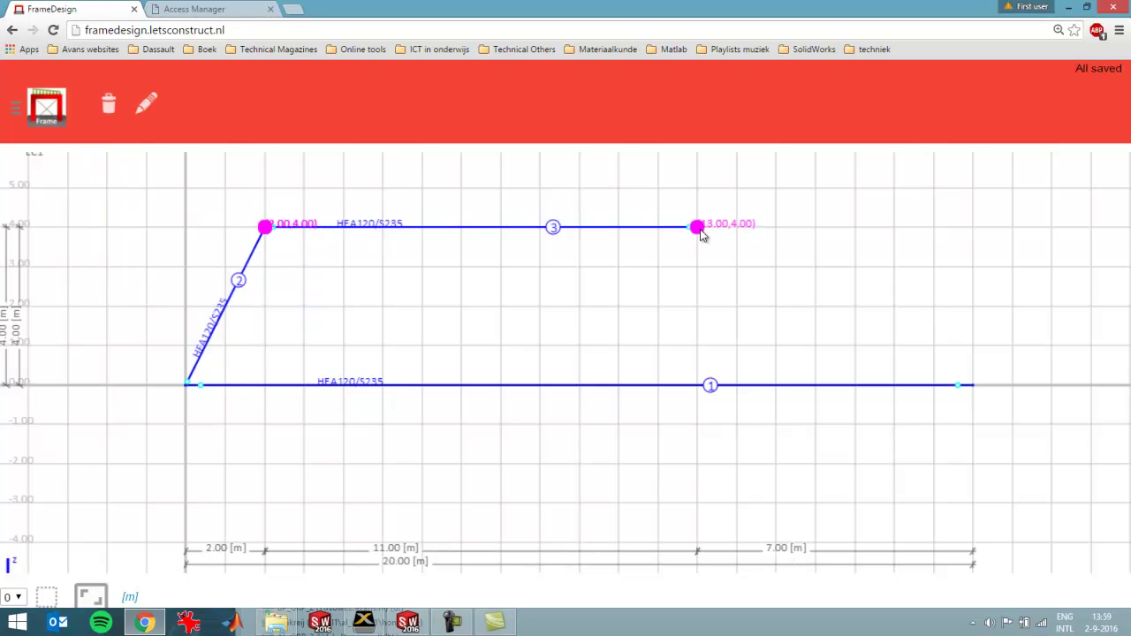
pyautogui.moveTo(699, 233); pyautogui.dragTo(894, 235)
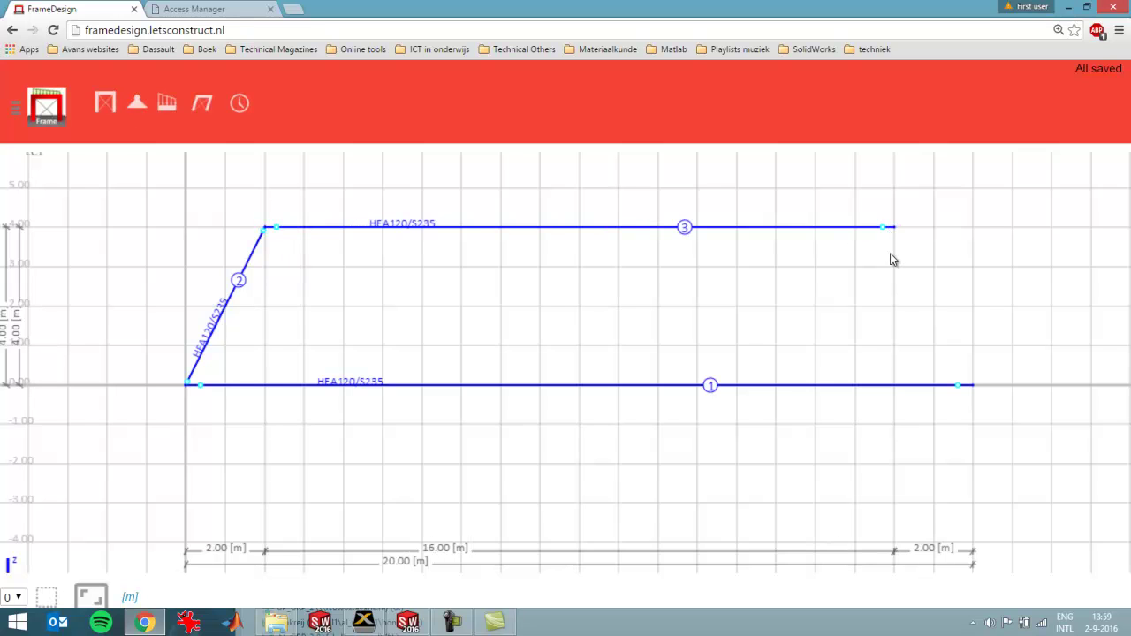
# Step: Draw the right sloped member from (18, 4) down to the bottom chord's 20 m end
pyautogui.click(105, 102)
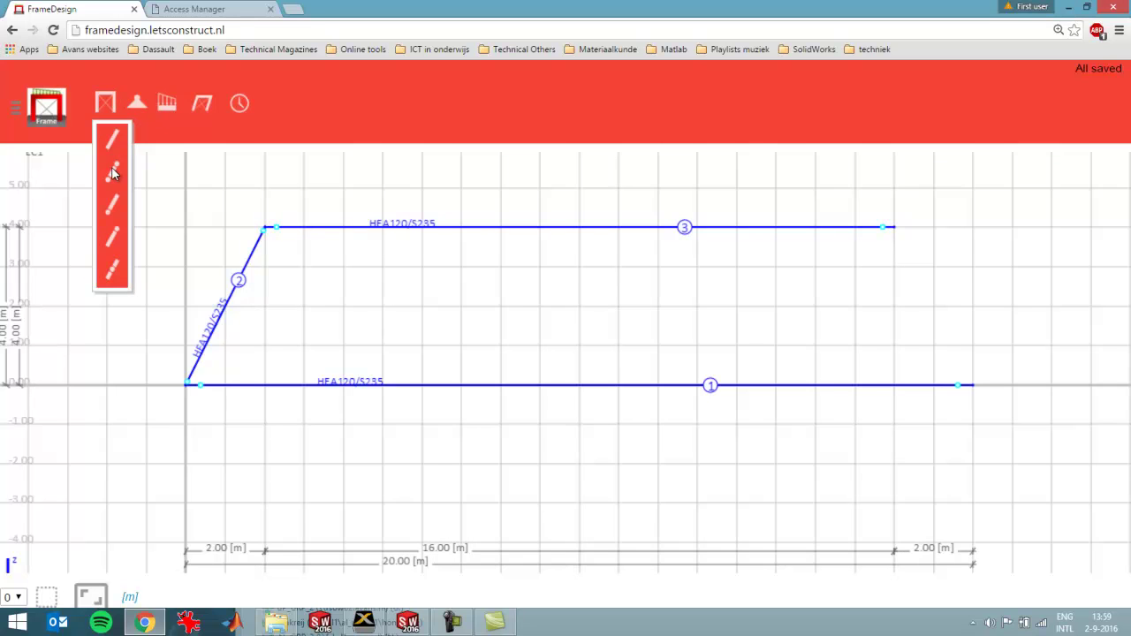
pyautogui.click(112, 170)
pyautogui.click(893, 228)
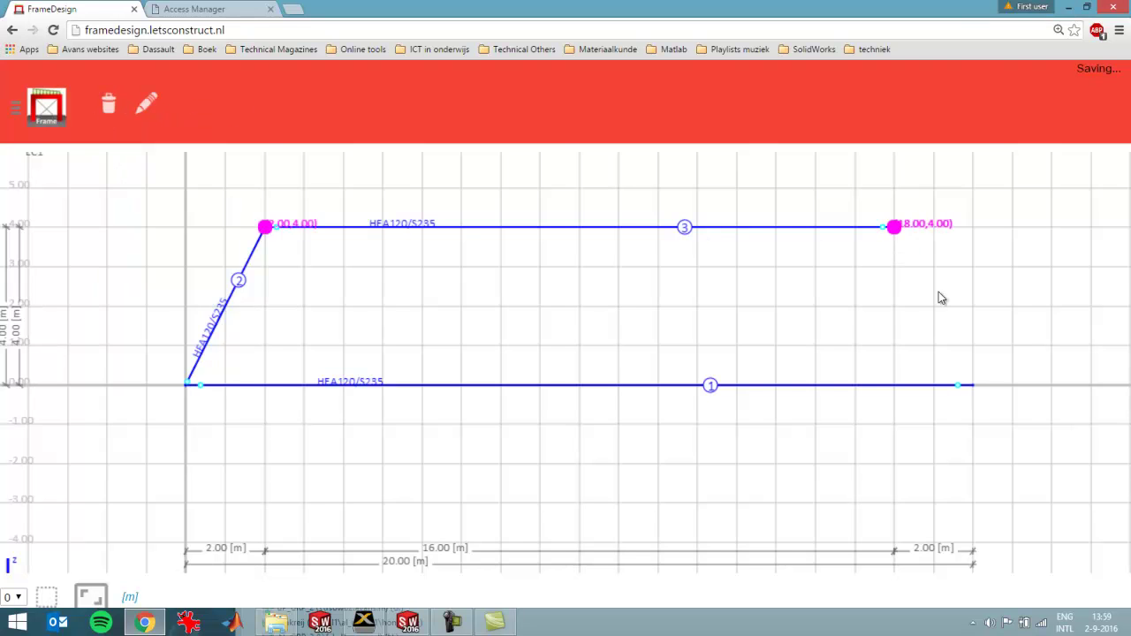
pyautogui.click(972, 384)
pyautogui.click(983, 385)
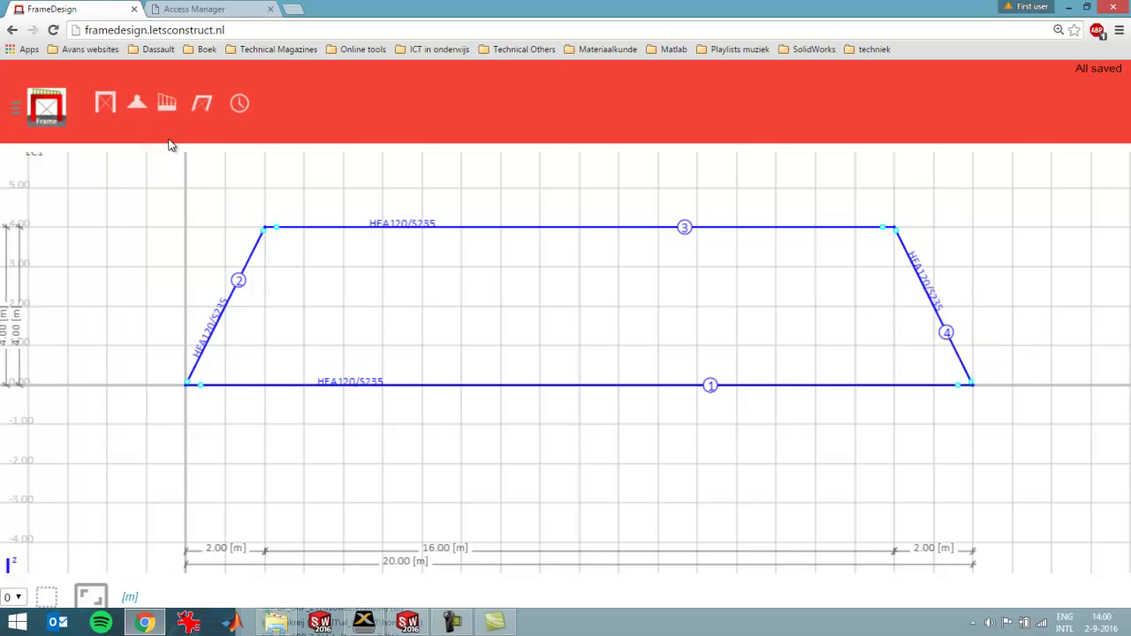
# Step: Draw diagonals 5 and 6 from the top corners down to bottom nodes at 4 m and 16 m
pyautogui.click(112, 103)
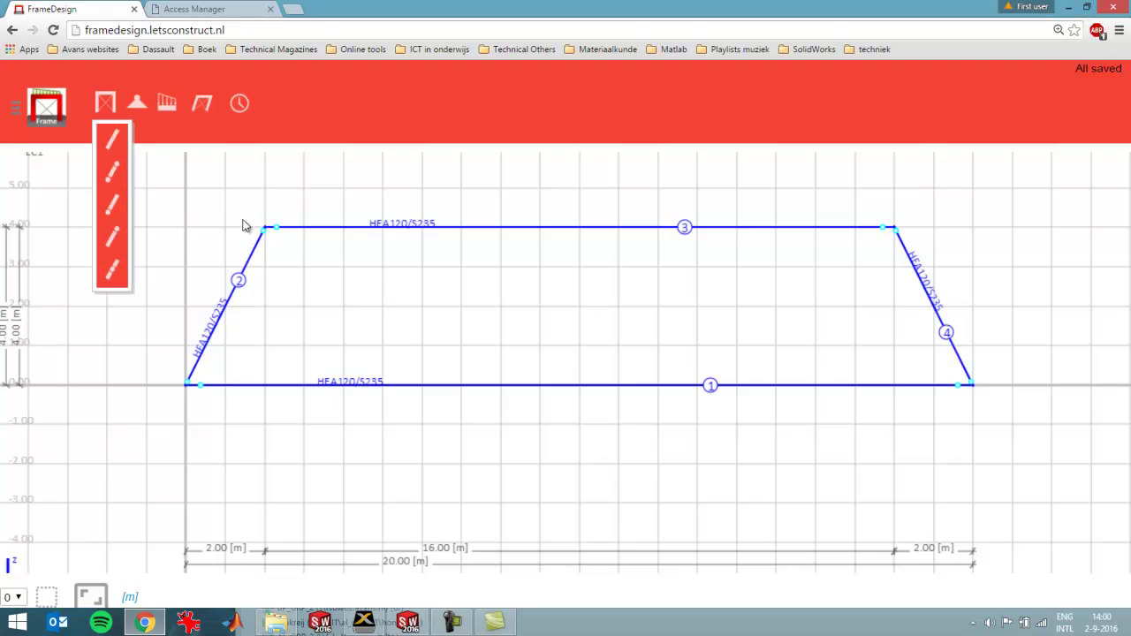
pyautogui.click(117, 173)
pyautogui.click(265, 229)
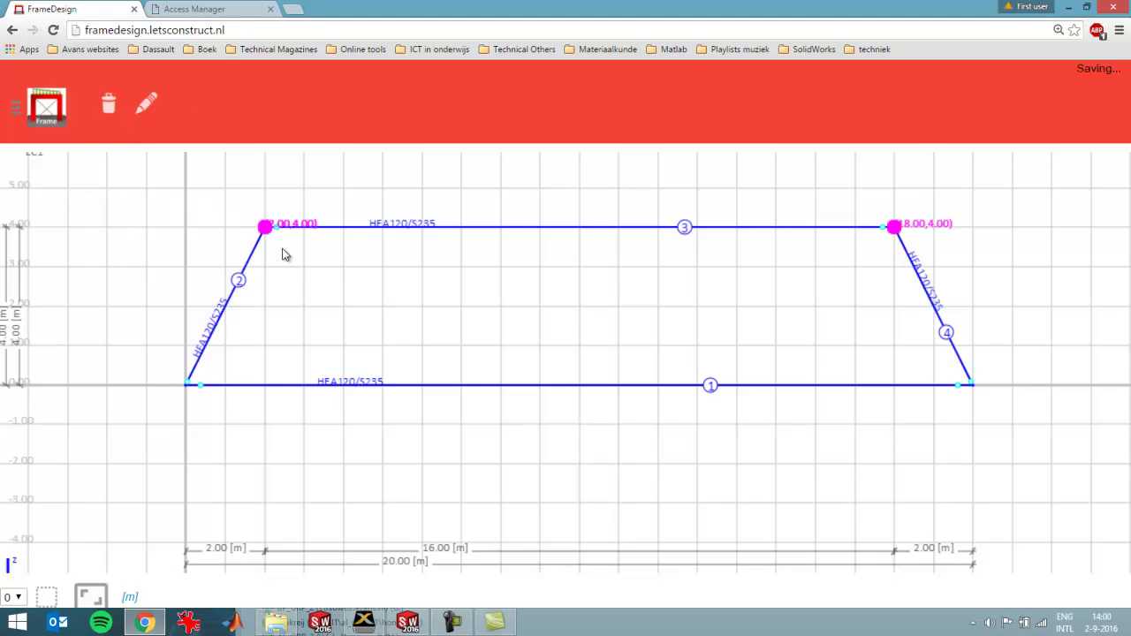
pyautogui.click(378, 382)
pyautogui.moveTo(372, 378); pyautogui.dragTo(346, 388)
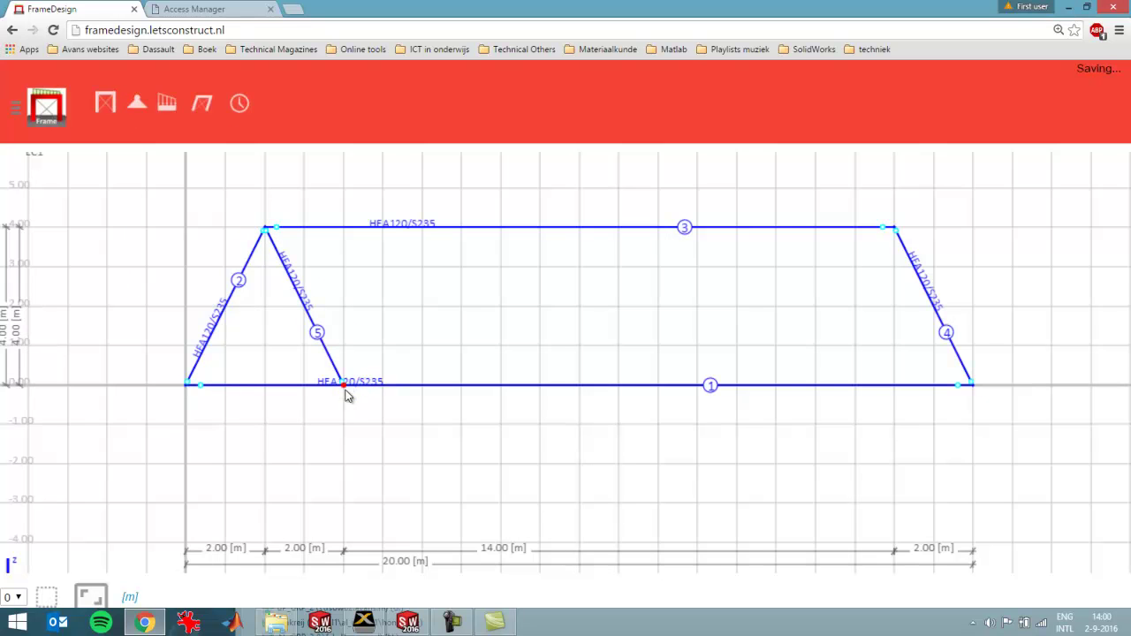
pyautogui.click(106, 106)
pyautogui.click(116, 171)
pyautogui.click(894, 229)
pyautogui.click(854, 307)
pyautogui.click(815, 384)
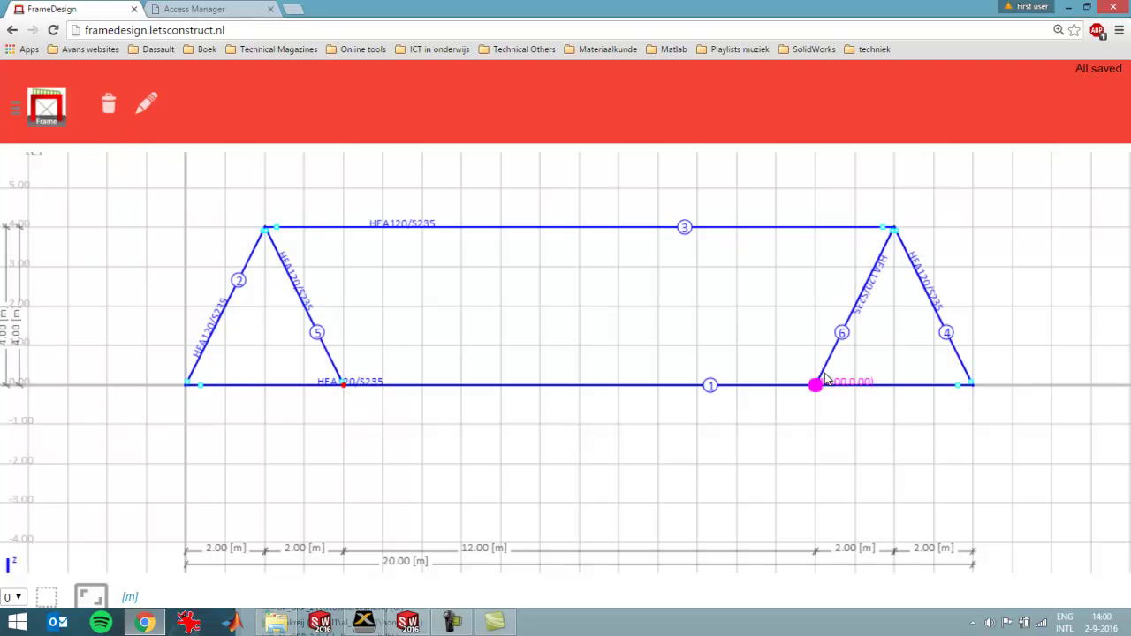
# Step: Draw diagonal 7 from bottom 4 m to top 6 m, and diagonal 8 to bottom 8 m
pyautogui.click(107, 106)
pyautogui.click(111, 173)
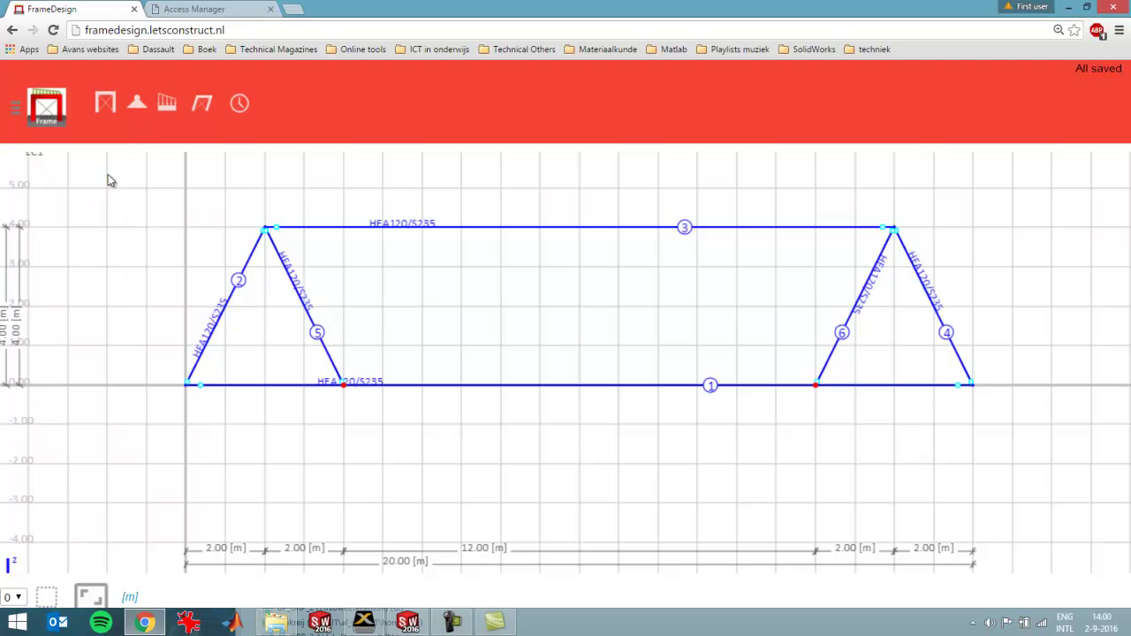
pyautogui.click(343, 384)
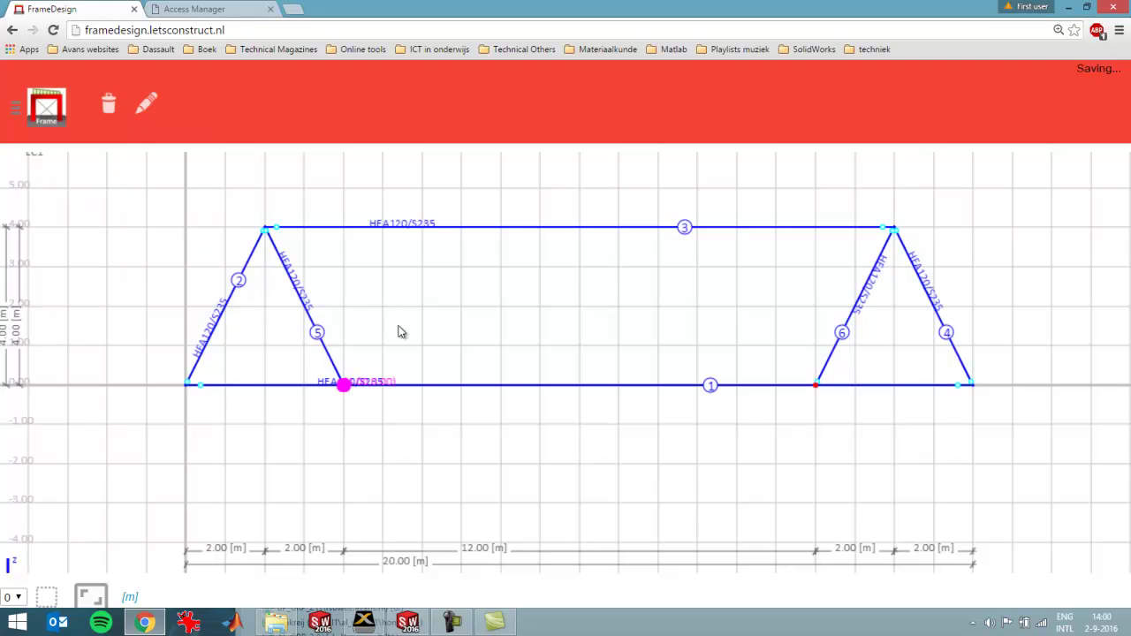
pyautogui.click(422, 227)
pyautogui.click(107, 106)
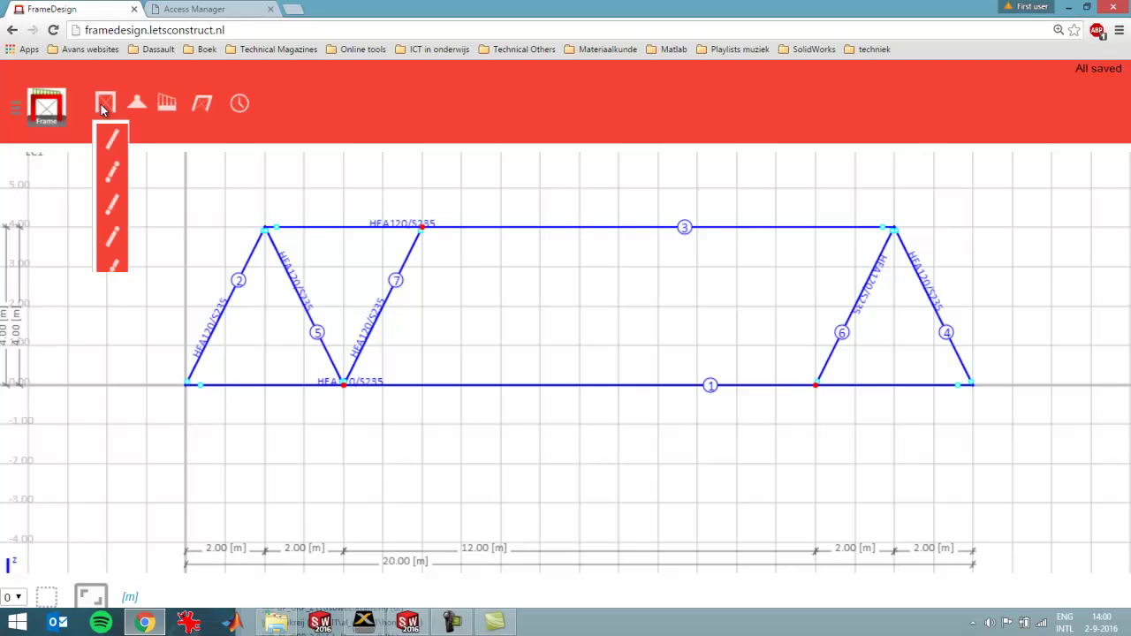
pyautogui.click(113, 175)
pyautogui.click(423, 229)
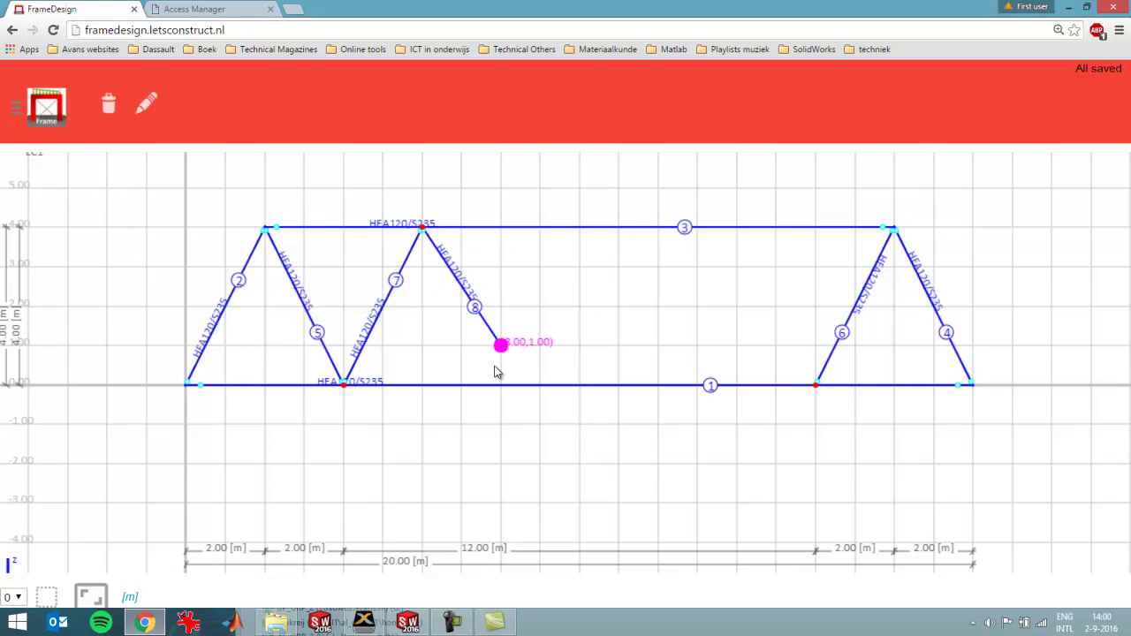
pyautogui.click(501, 384)
# Step: Draw diagonal 9 from bottom 16 m to top 14 m, and diagonal 10 to bottom 12 m
pyautogui.click(105, 104)
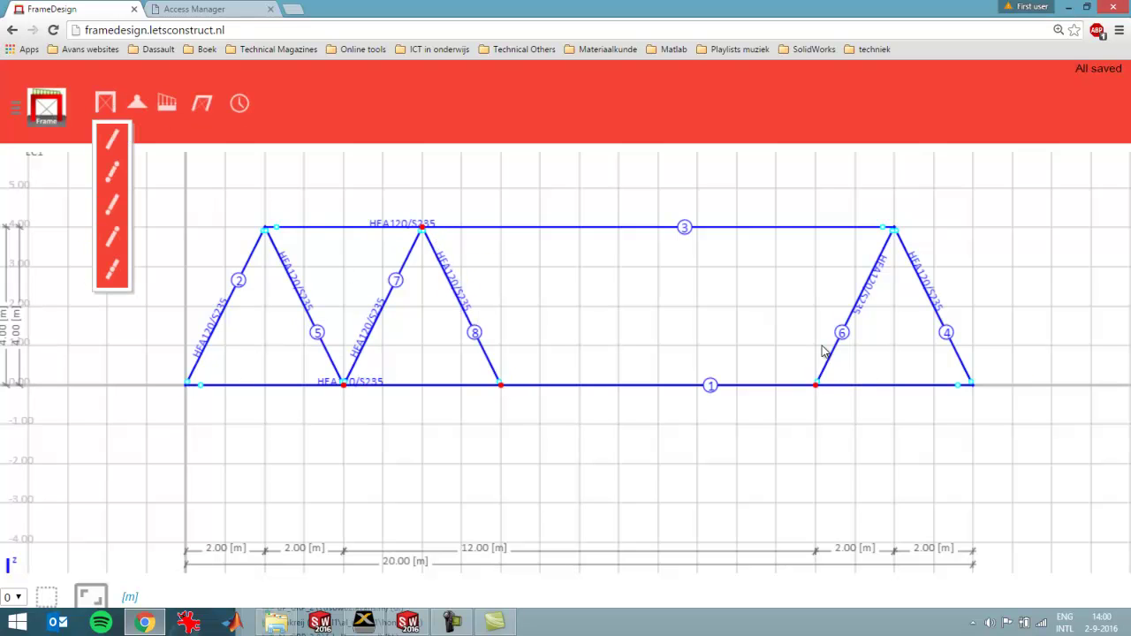
pyautogui.click(124, 169)
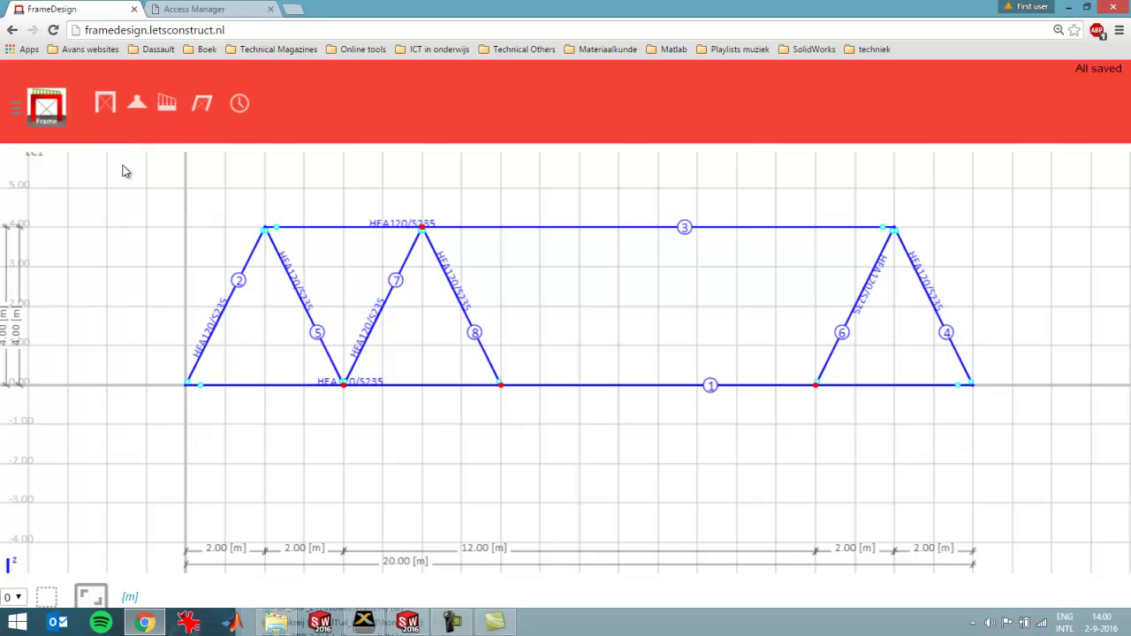
pyautogui.click(816, 385)
pyautogui.click(737, 227)
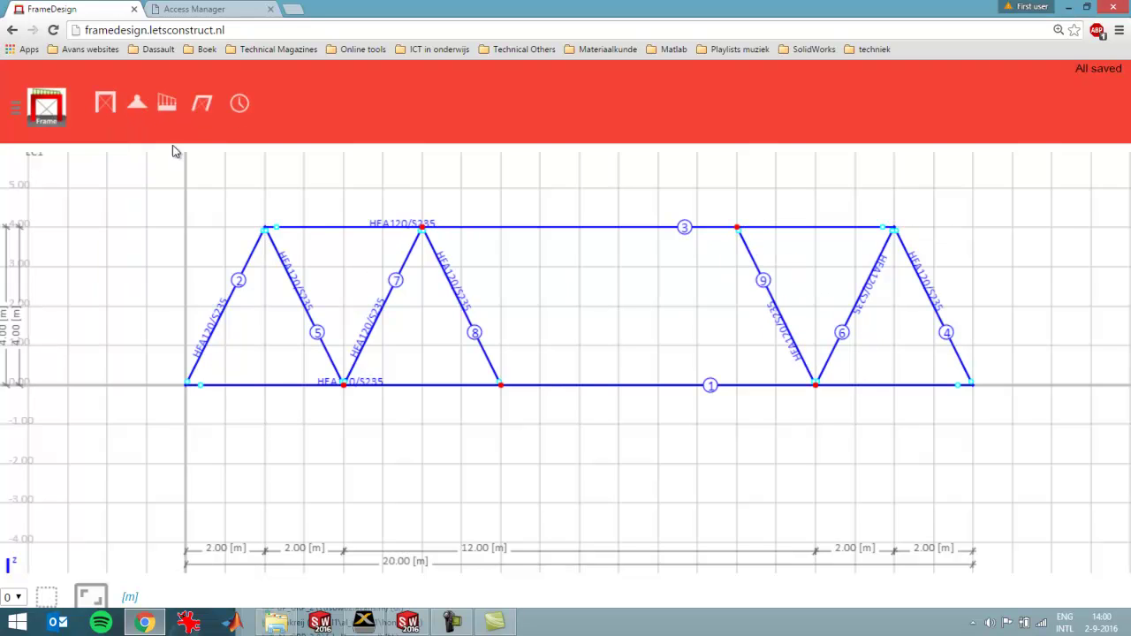
pyautogui.click(105, 104)
pyautogui.click(120, 174)
pyautogui.click(736, 227)
pyautogui.click(658, 384)
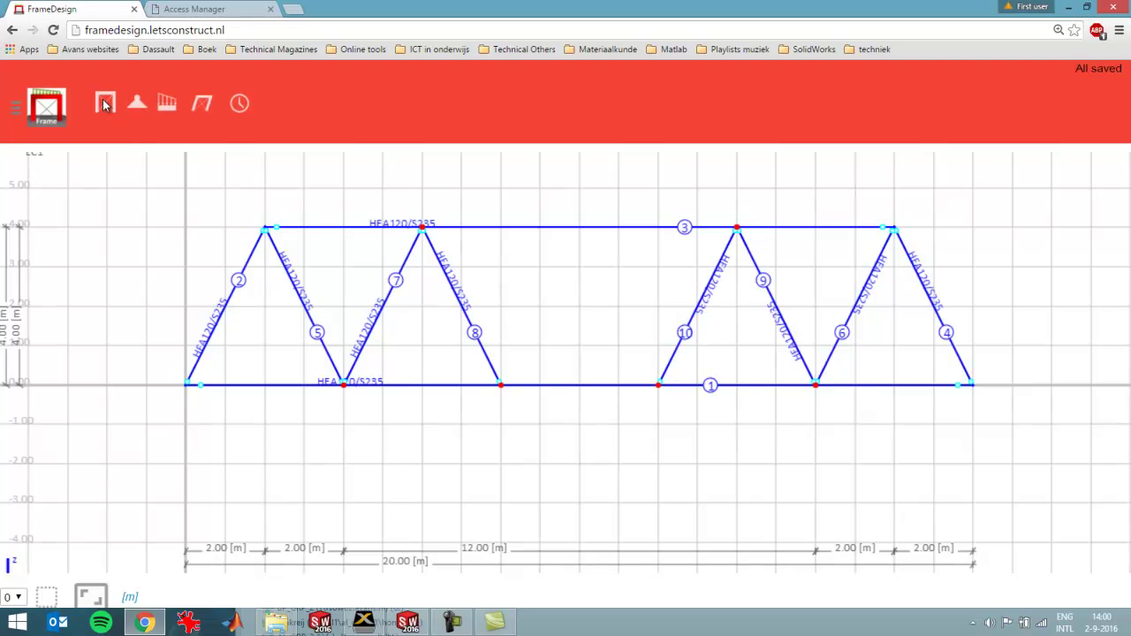
# Step: Draw diagonals 11 and 12 from bottom nodes at 12 m and 8 m up to the top node at 10 m
pyautogui.click(105, 104)
pyautogui.click(115, 176)
pyautogui.click(658, 385)
pyautogui.click(580, 227)
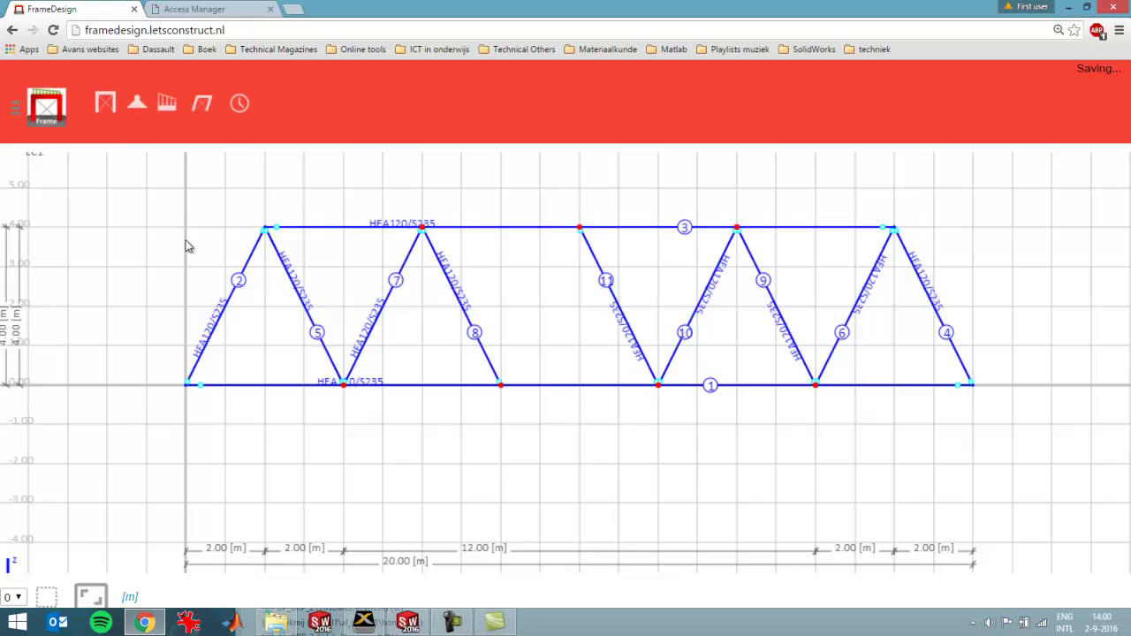
pyautogui.click(105, 106)
pyautogui.click(124, 185)
pyautogui.click(502, 384)
pyautogui.click(580, 227)
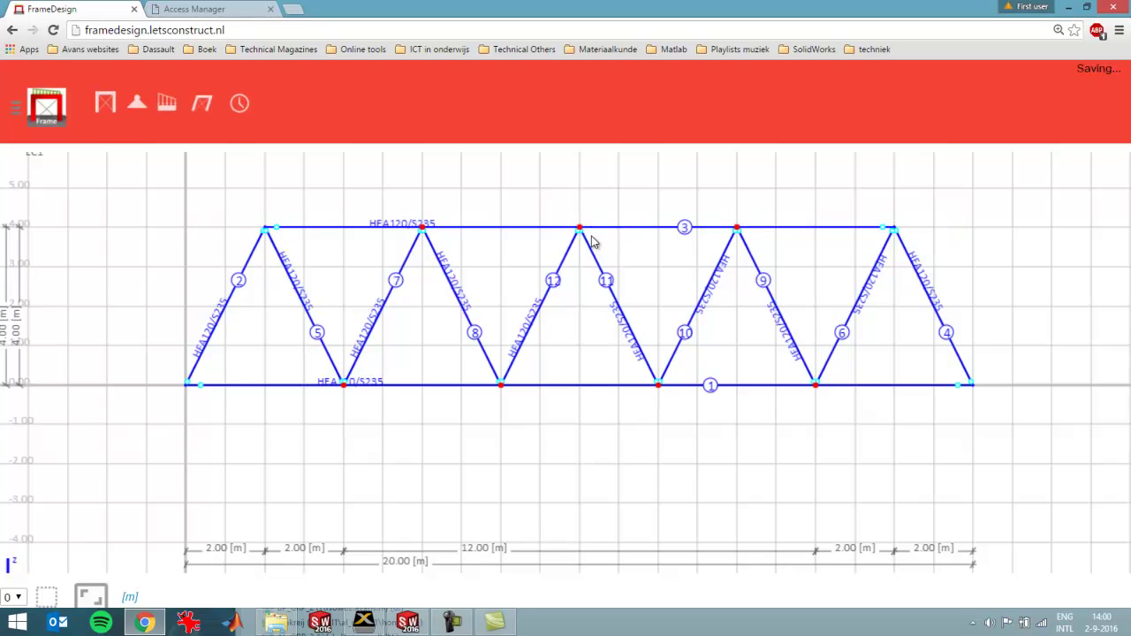
# Step: Align the apex shared by members 11 and 12 at x = 10 m, checking its coordinates zoomed in
pyautogui.click(634, 341)
pyautogui.moveTo(580, 229)
pyautogui.mouseDown()
pyautogui.moveTo(622, 232)
pyautogui.moveTo(579, 230)
pyautogui.mouseUp()
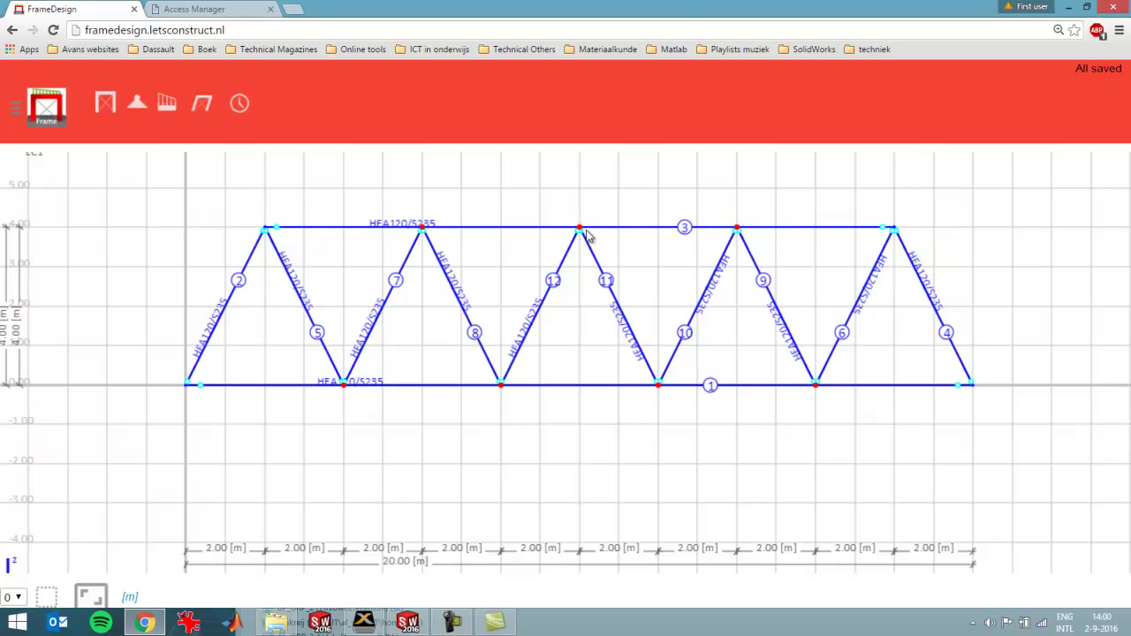
pyautogui.scroll(5, 579, 237)
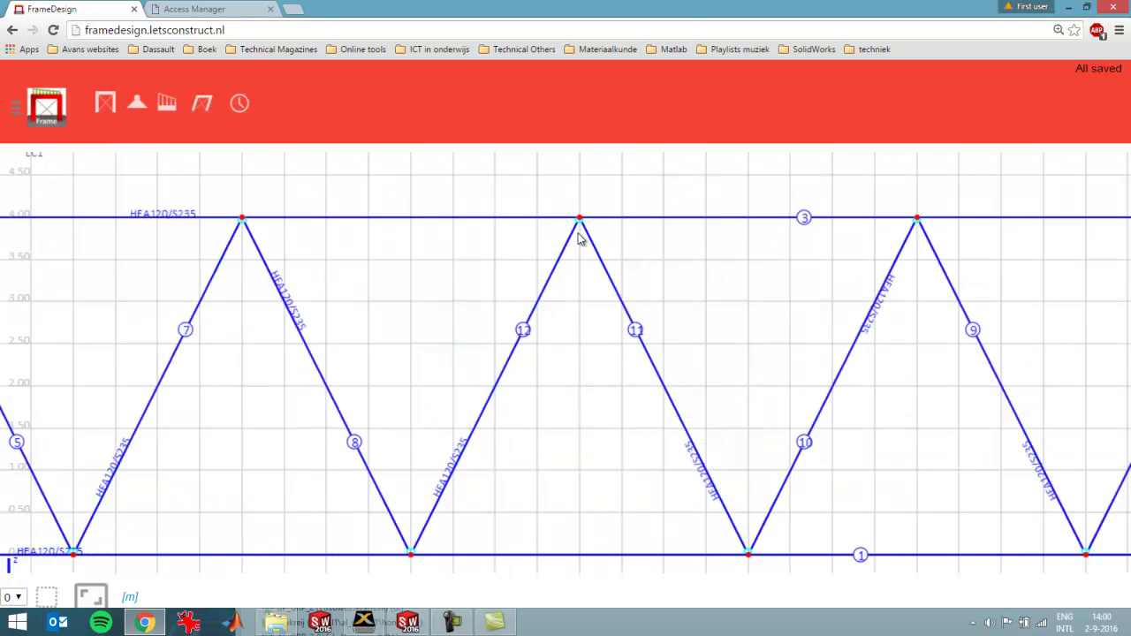
pyautogui.scroll(3, 578, 237)
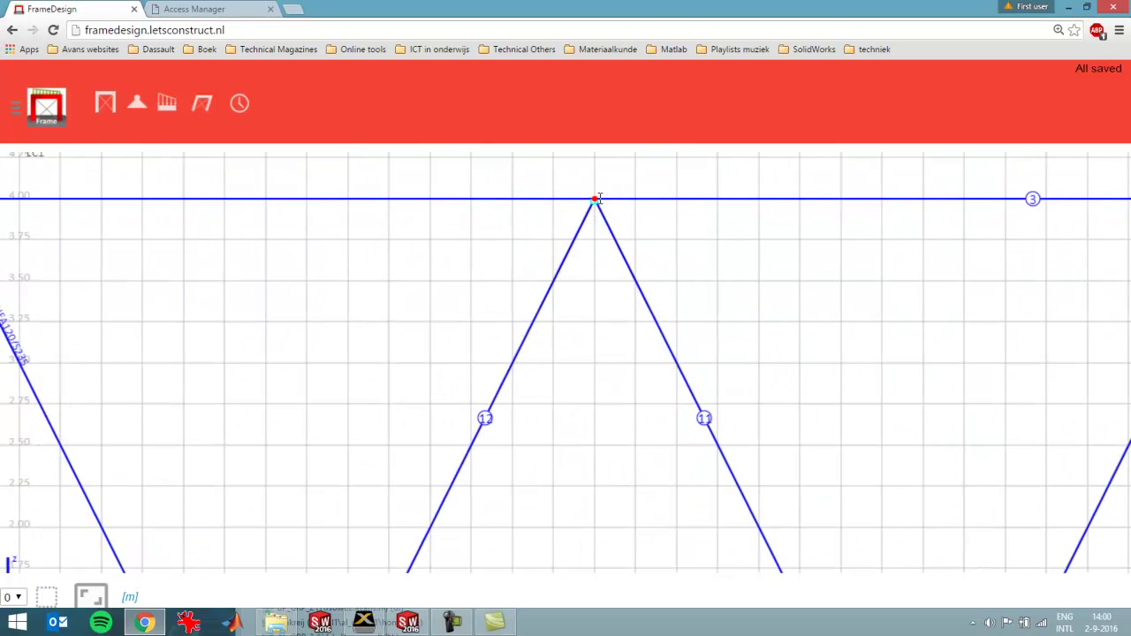
pyautogui.hscroll(-1, 597, 217)
pyautogui.click(597, 201)
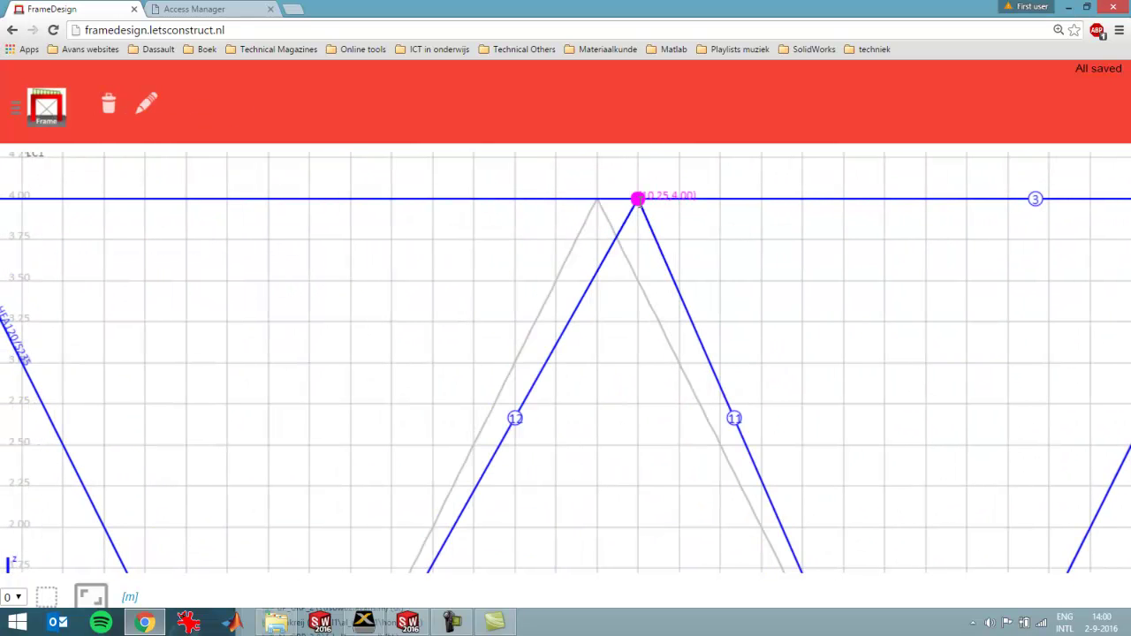
pyautogui.click(597, 206)
pyautogui.scroll(-4, 665, 287)
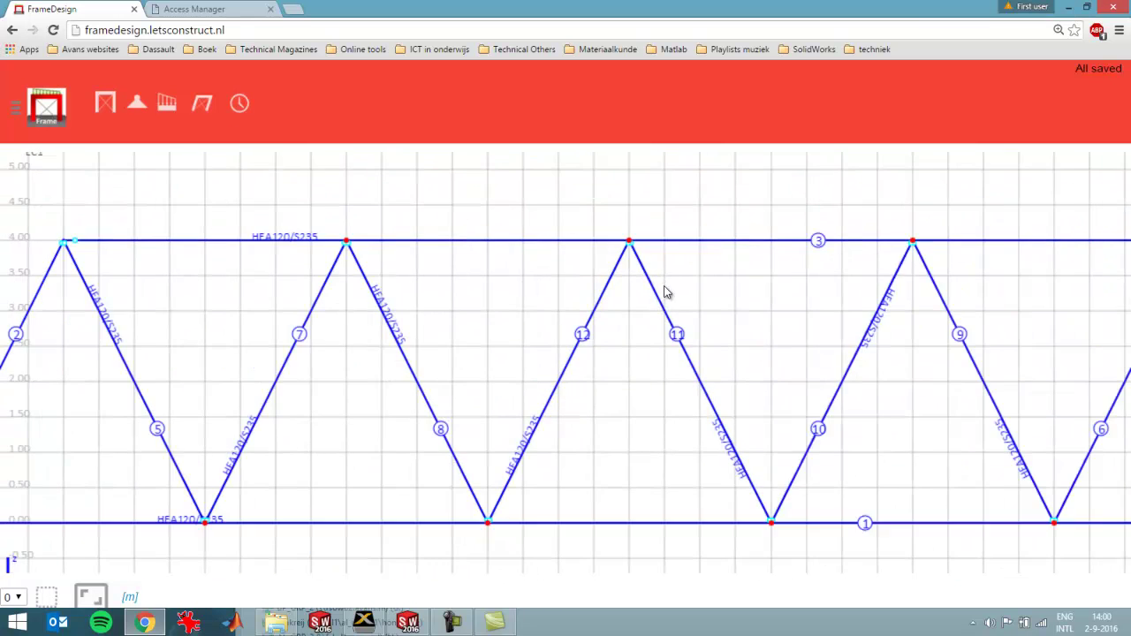
pyautogui.scroll(-1, 644, 339)
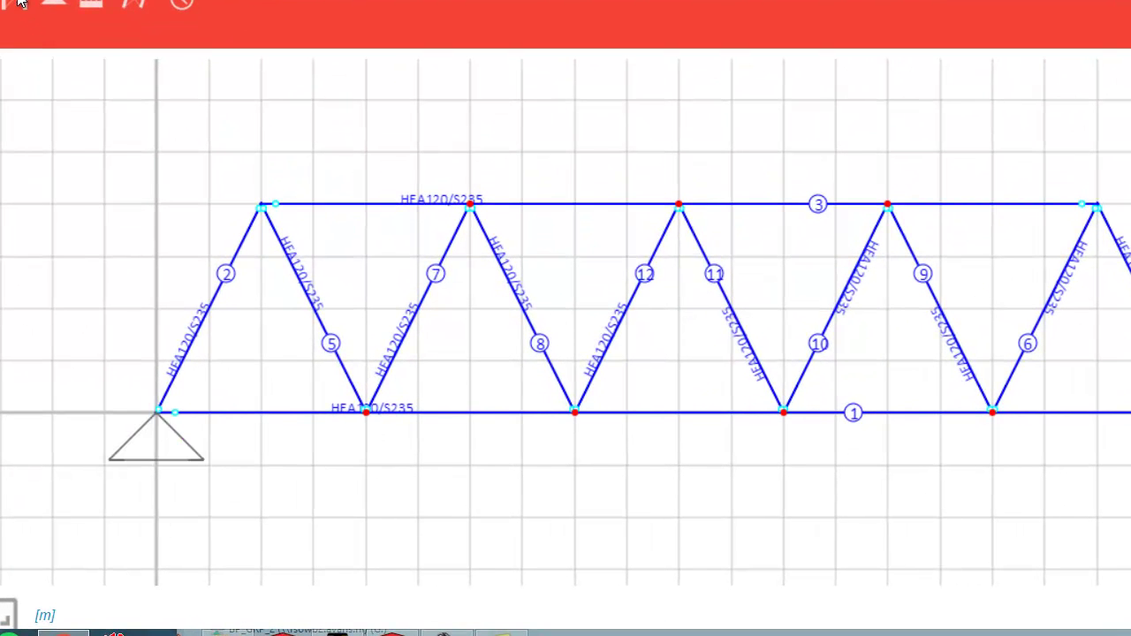
# Step: Add a pin support at the left end, a roller at the right, and a 10 kN midspan point load
pyautogui.moveTo(62, 7)
pyautogui.click(58, 88)
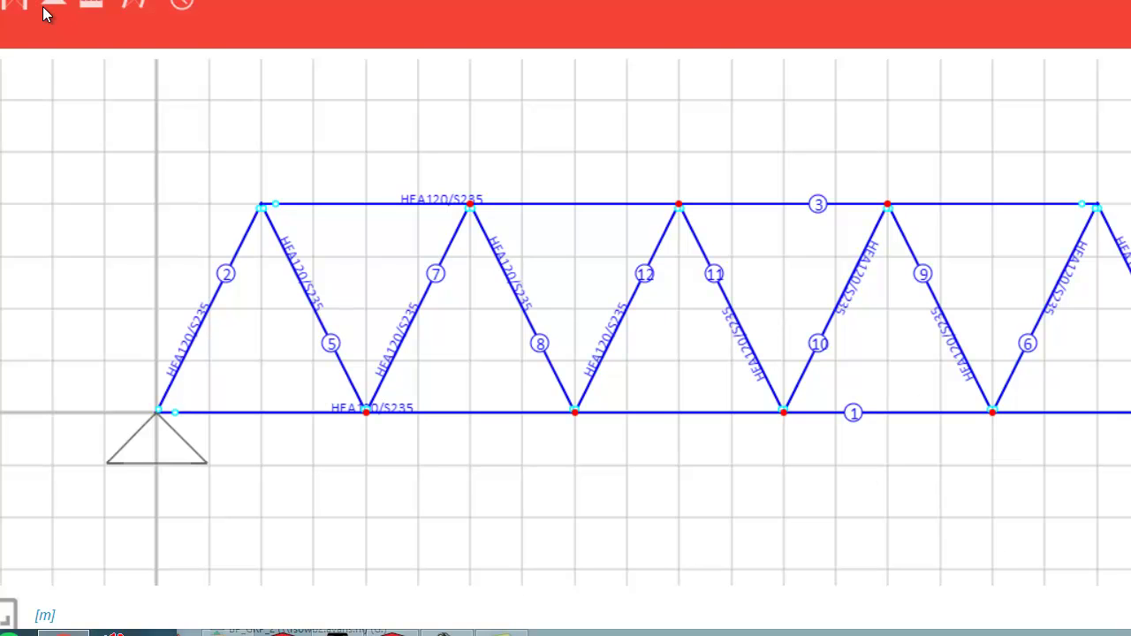
pyautogui.click(93, 6)
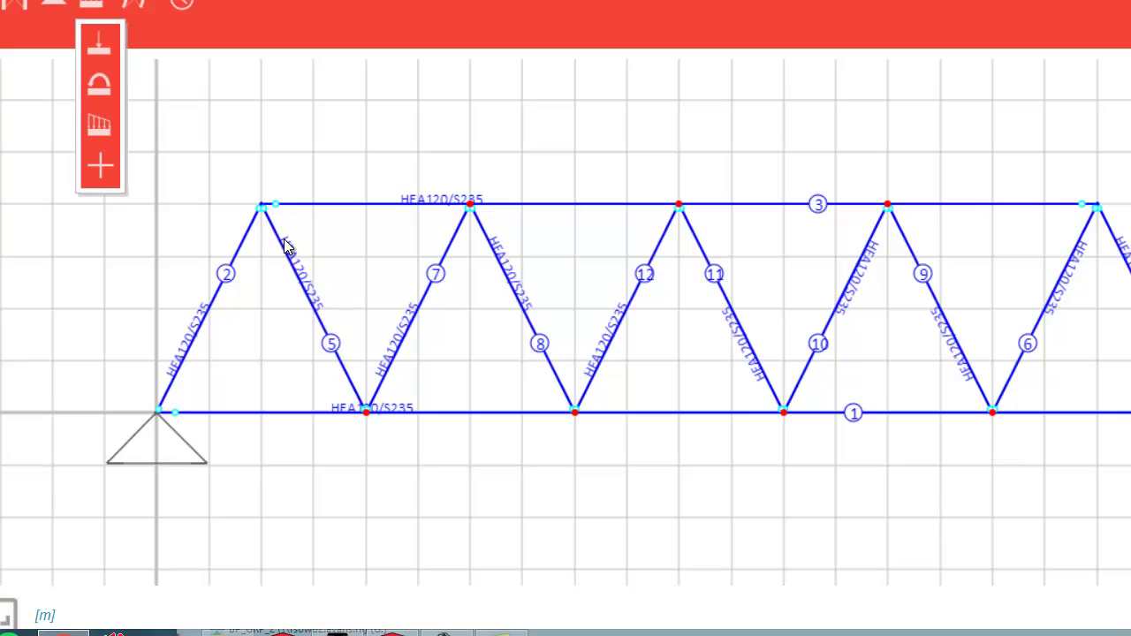
pyautogui.click(98, 46)
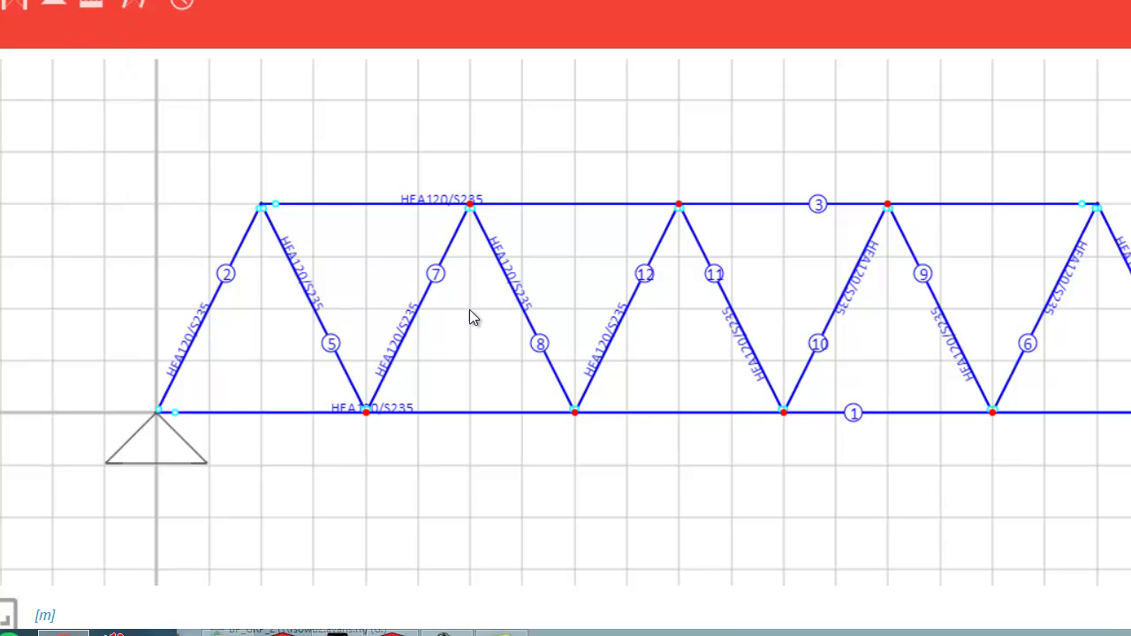
pyautogui.click(679, 411)
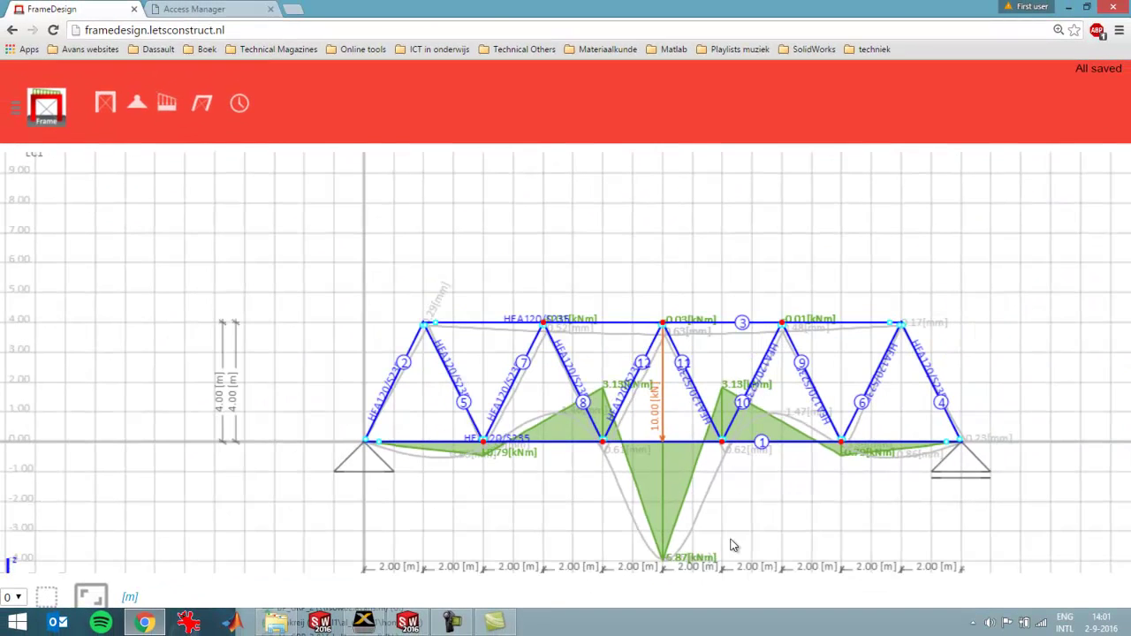
# Step: Zoom around the loaded truss to inspect the moment diagram peaking at 6.87 kNm
pyautogui.scroll(1, 731, 545)
pyautogui.scroll(-1, 666, 505)
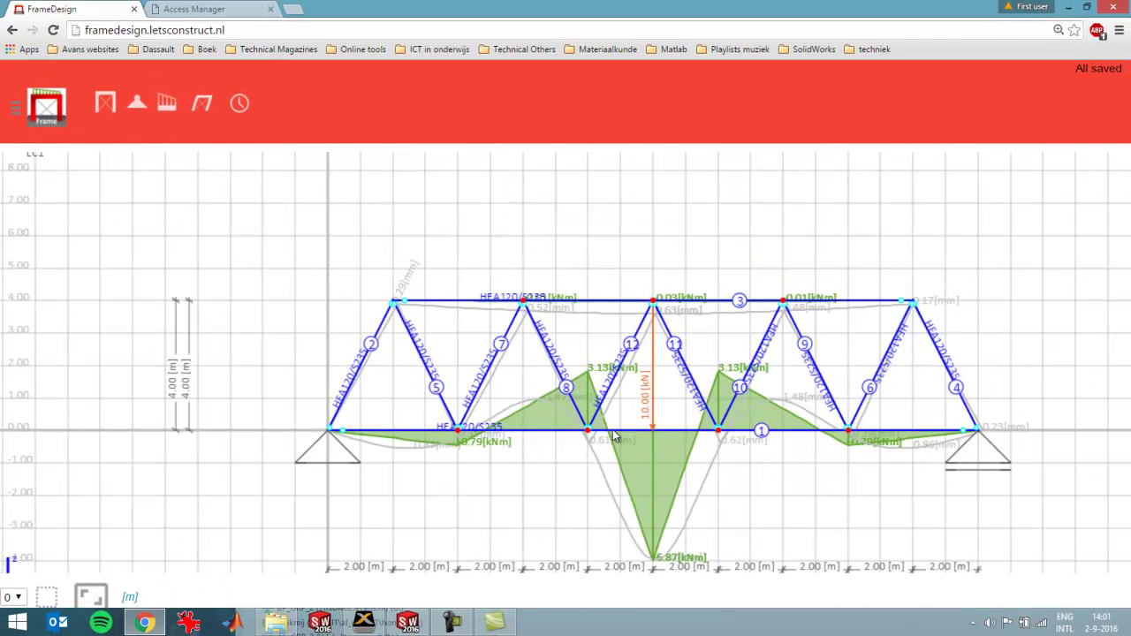
pyautogui.scroll(1, 659, 432)
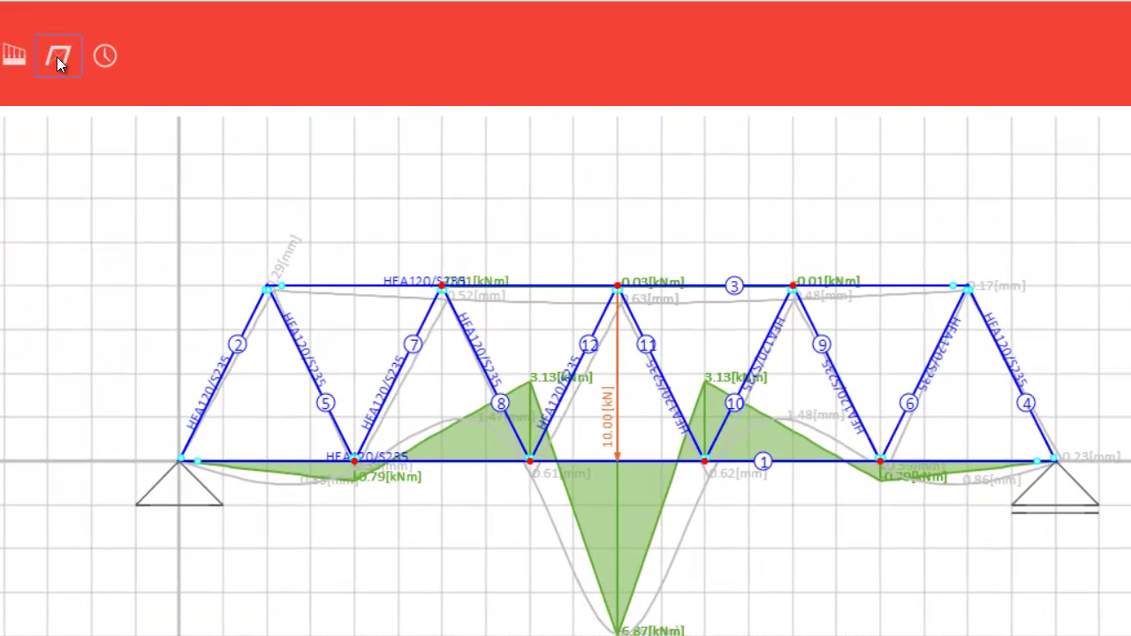
# Step: Compare the V and N diagrams in Results, then show only M and confirm
pyautogui.click(170, 97)
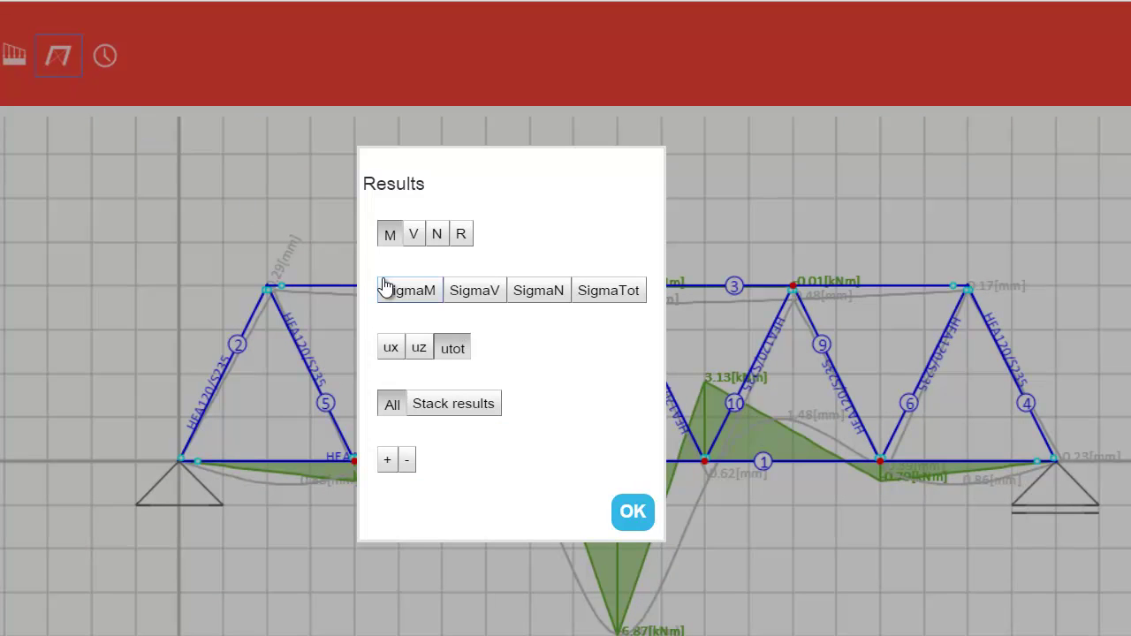
pyautogui.click(415, 242)
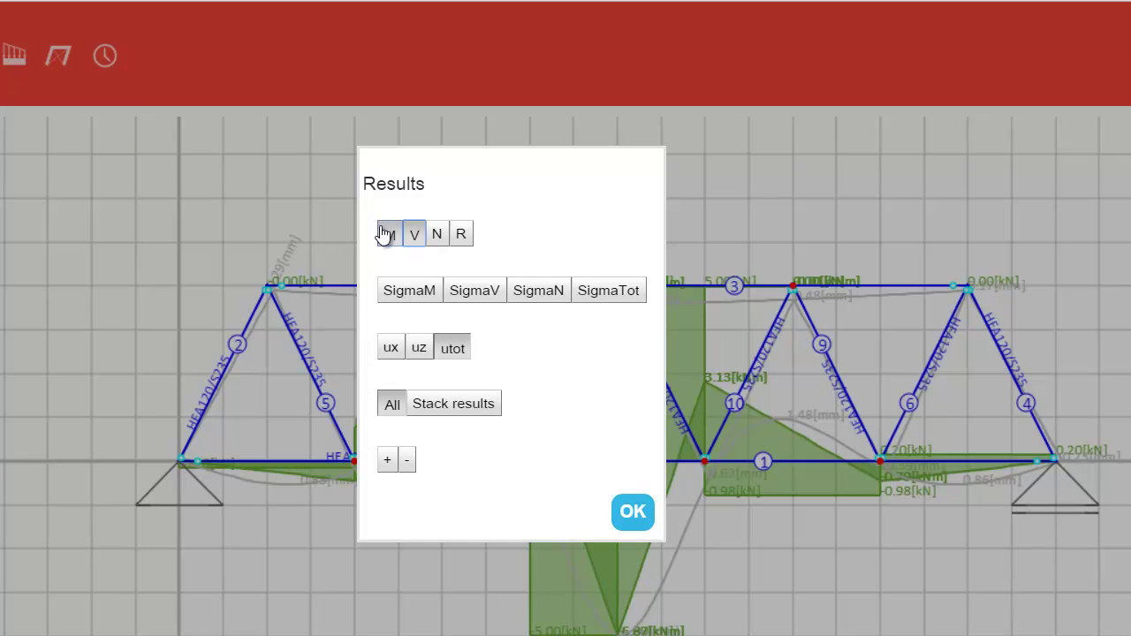
pyautogui.click(388, 234)
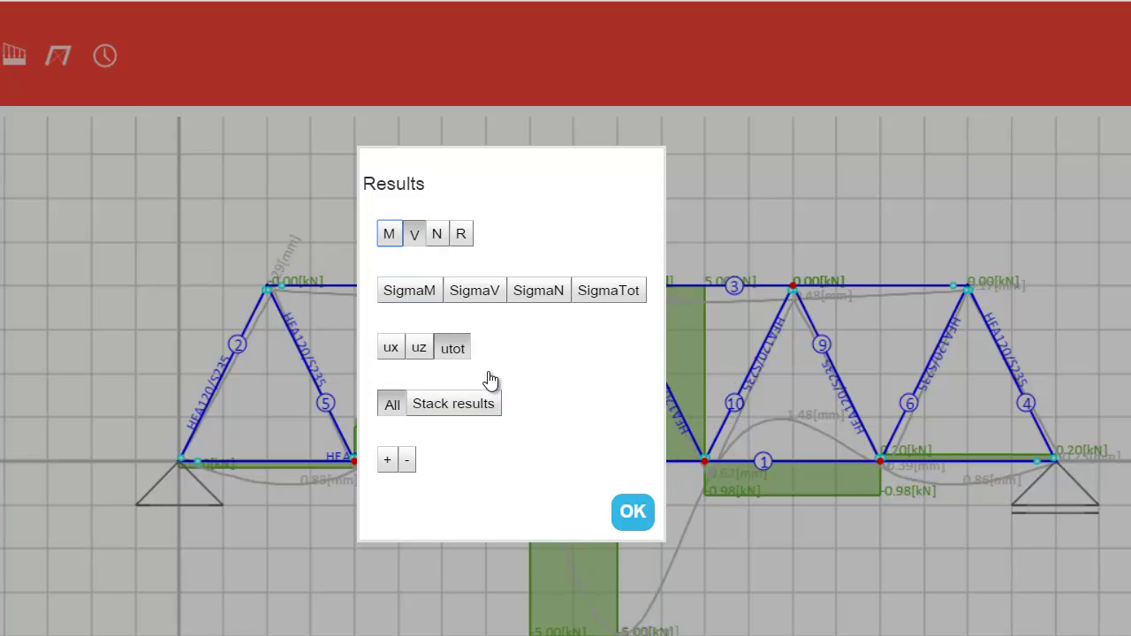
pyautogui.click(437, 235)
pyautogui.click(414, 236)
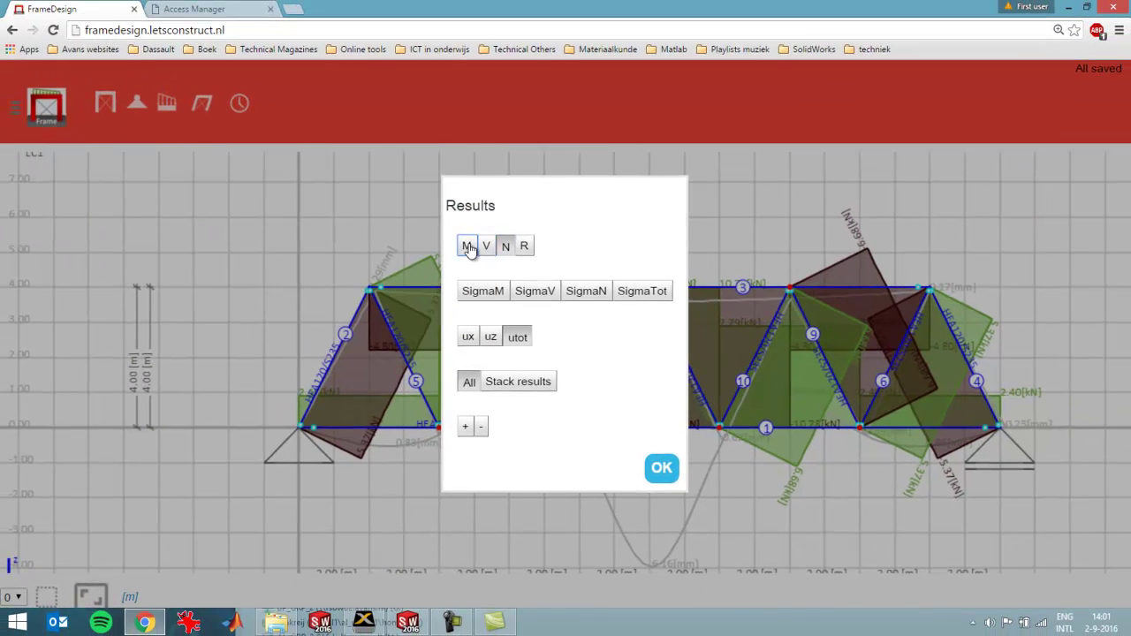
pyautogui.click(468, 248)
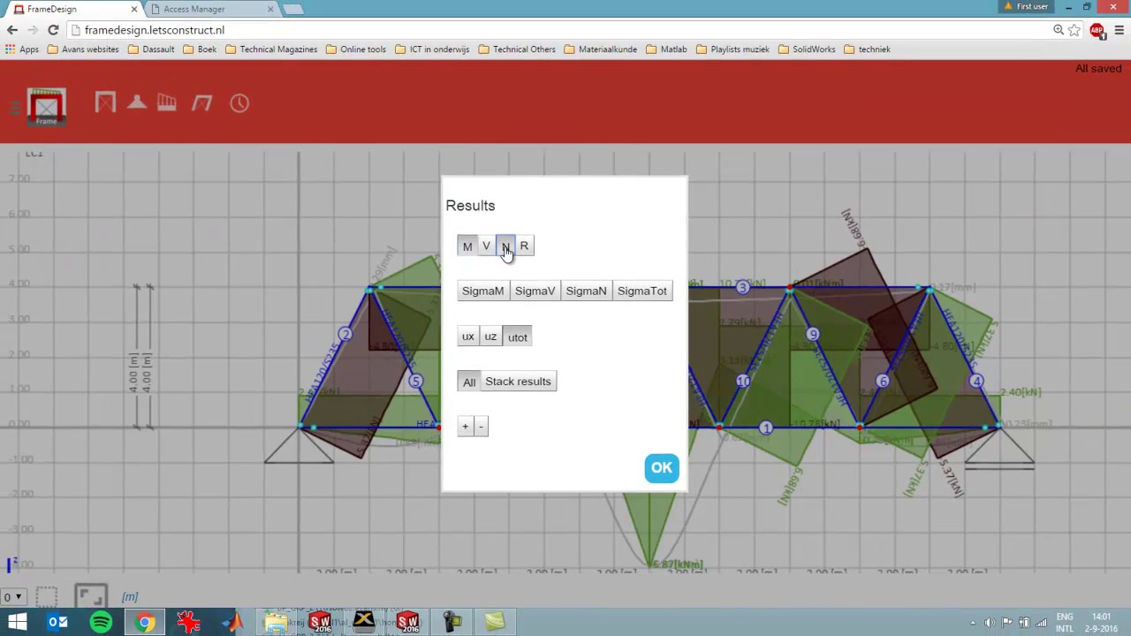
pyautogui.click(660, 469)
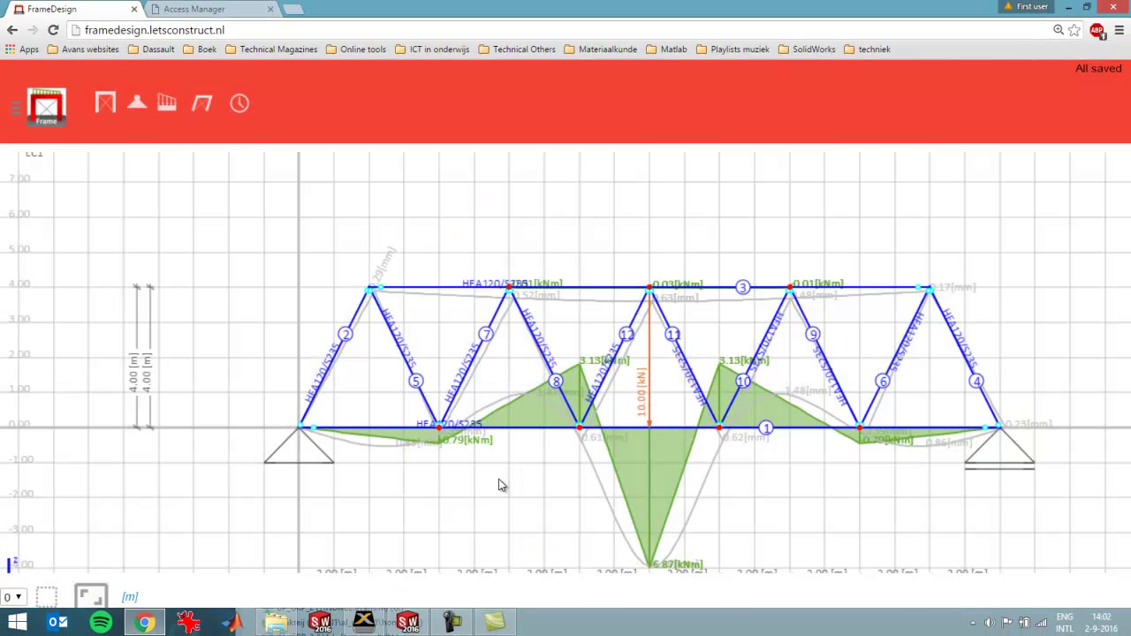
pyautogui.click(320, 398)
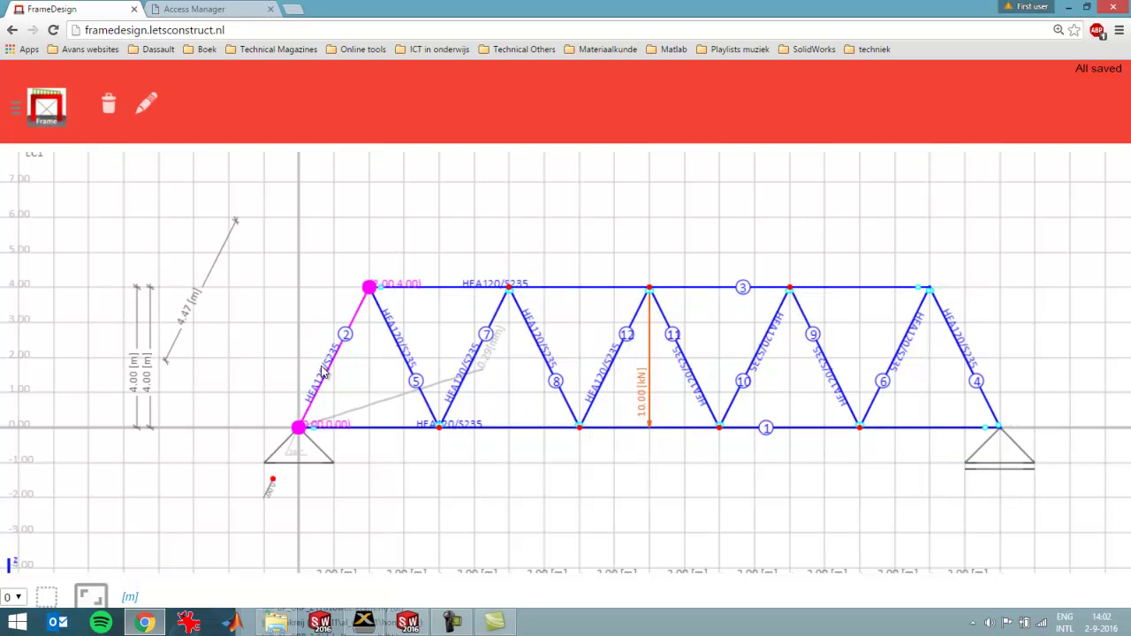
pyautogui.click(147, 105)
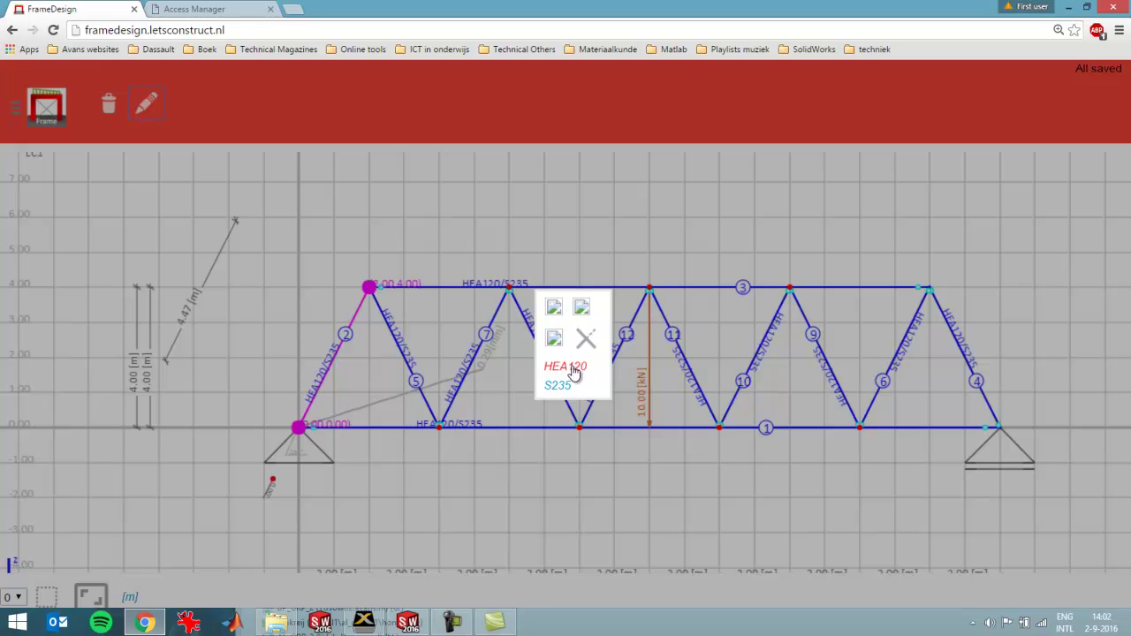
pyautogui.click(643, 464)
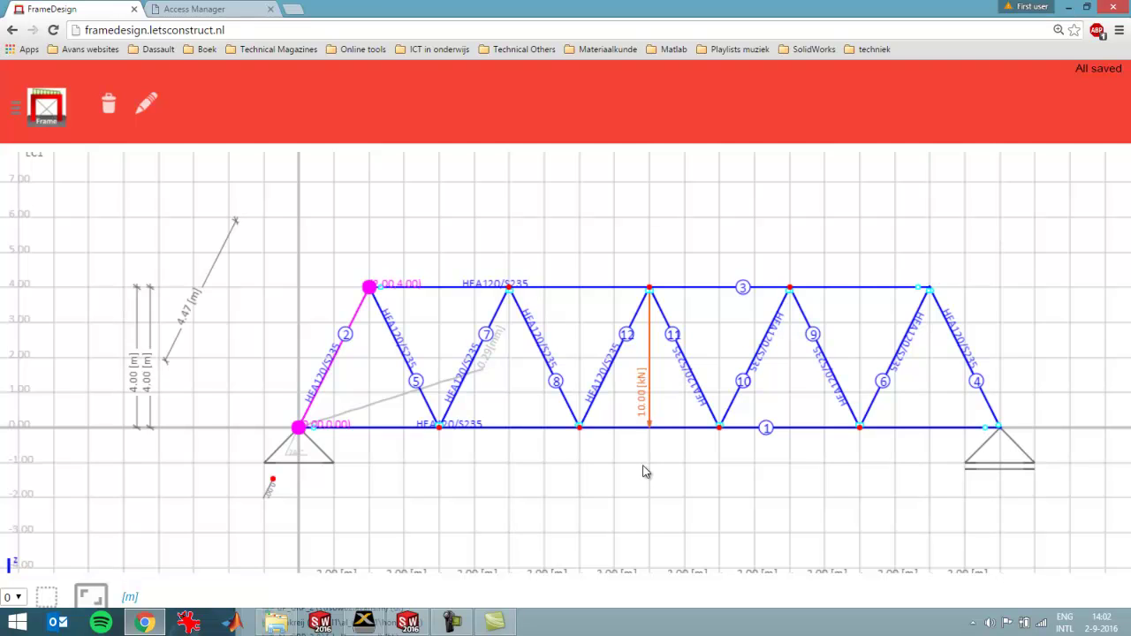
pyautogui.click(634, 404)
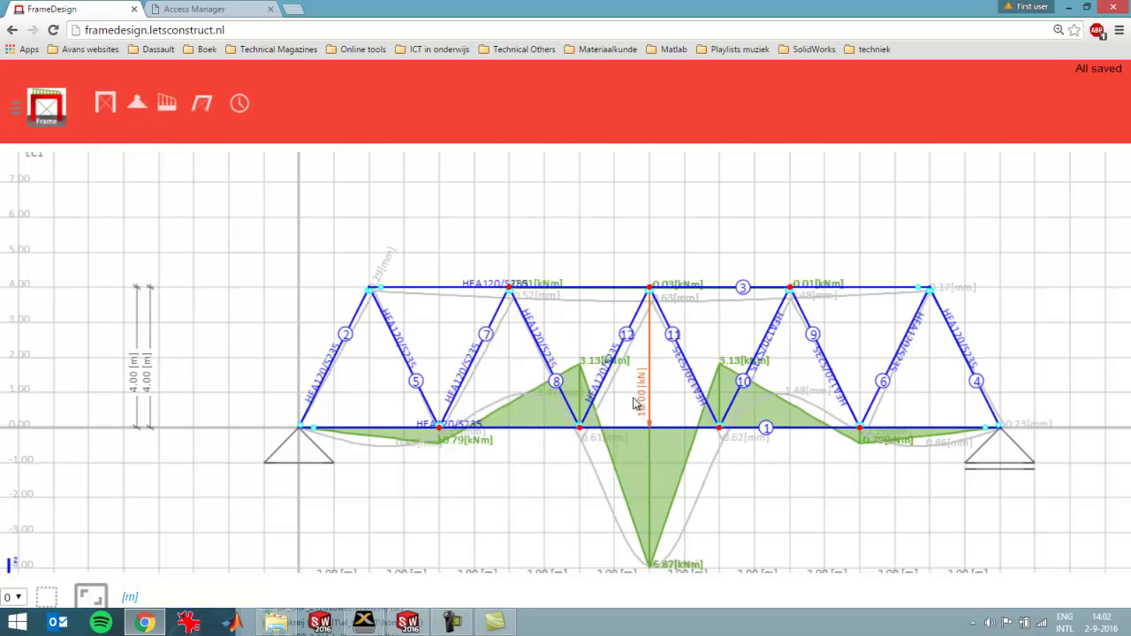
pyautogui.click(650, 395)
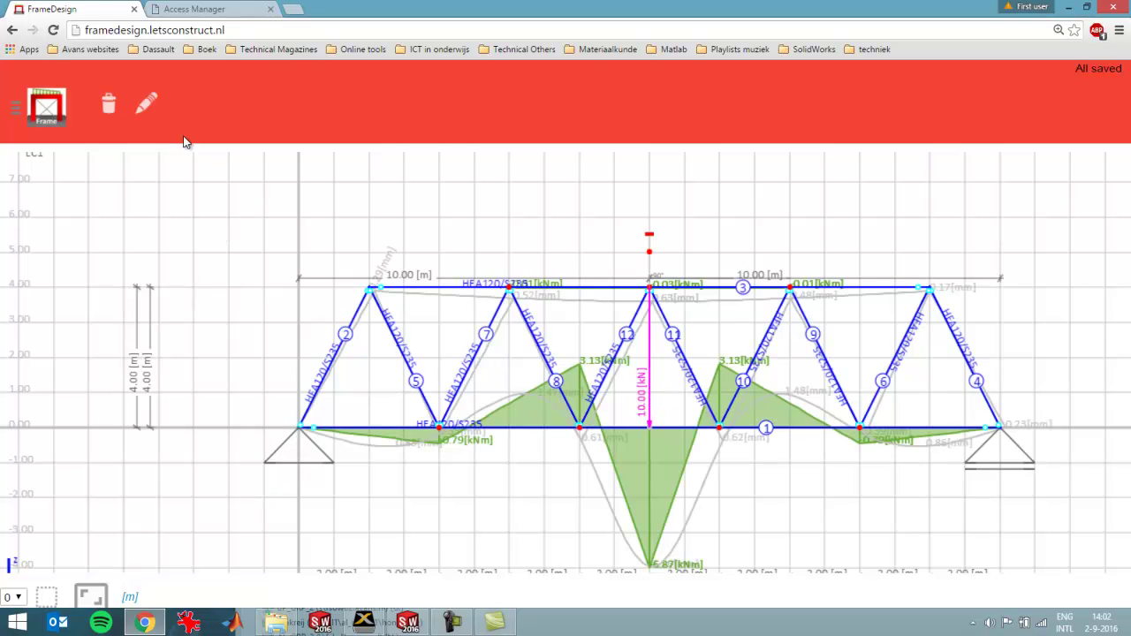
pyautogui.click(146, 107)
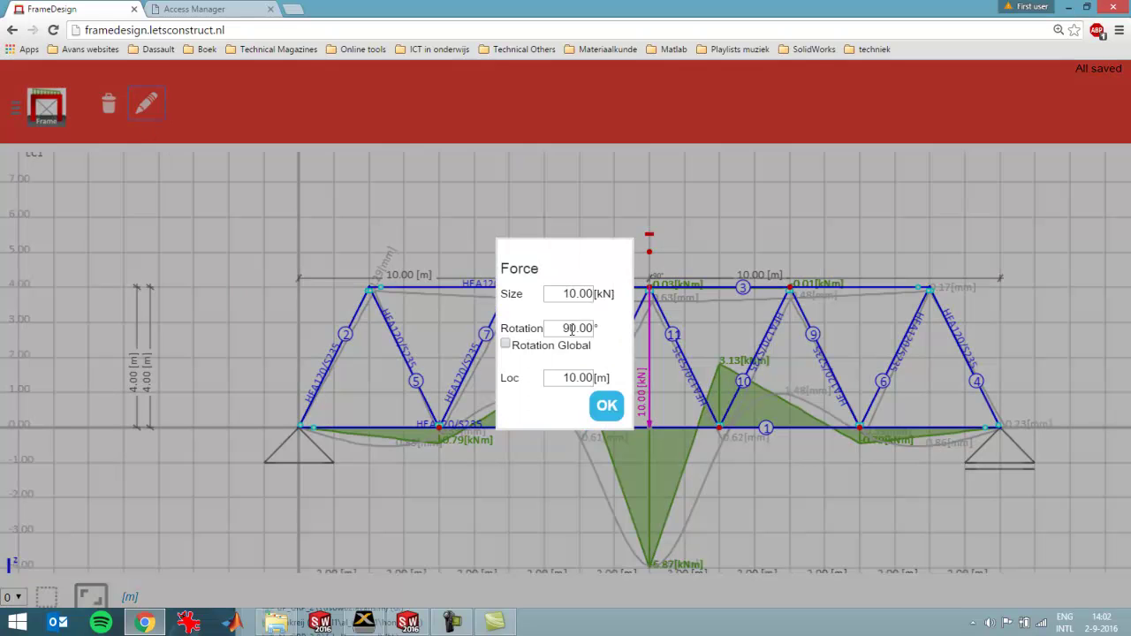
pyautogui.click(606, 405)
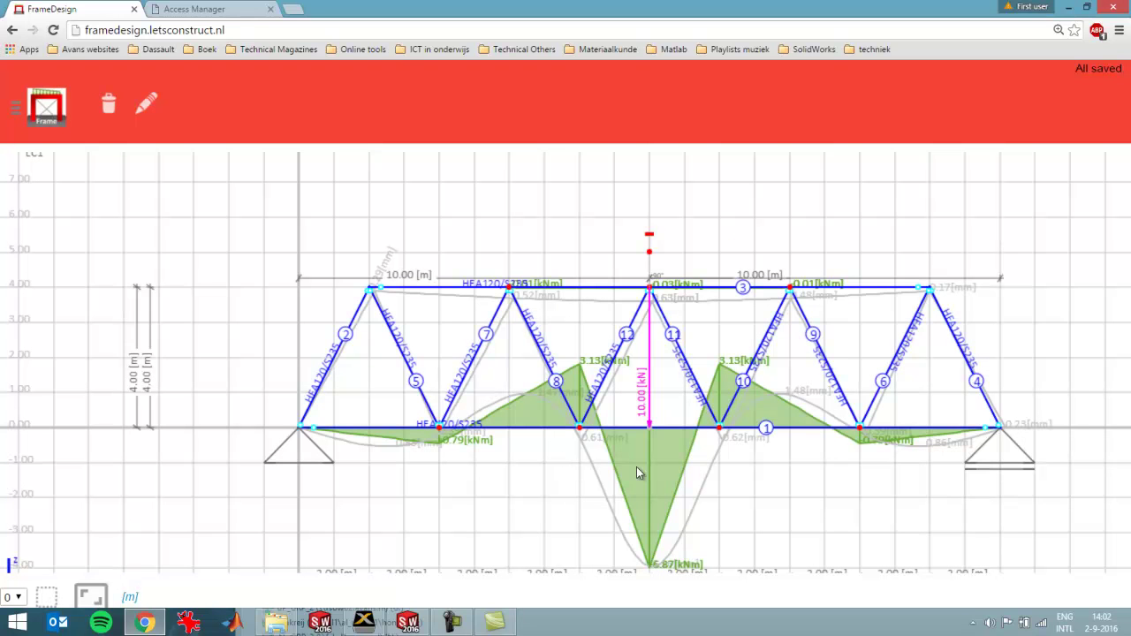
pyautogui.scroll(1, 716, 535)
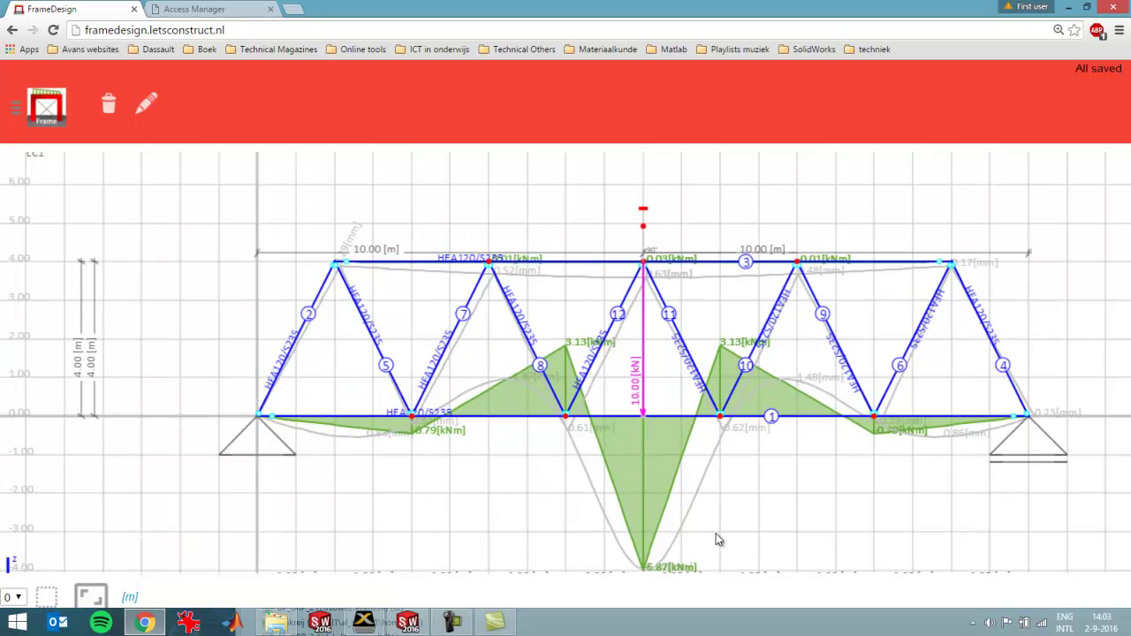
pyautogui.scroll(-2, 720, 535)
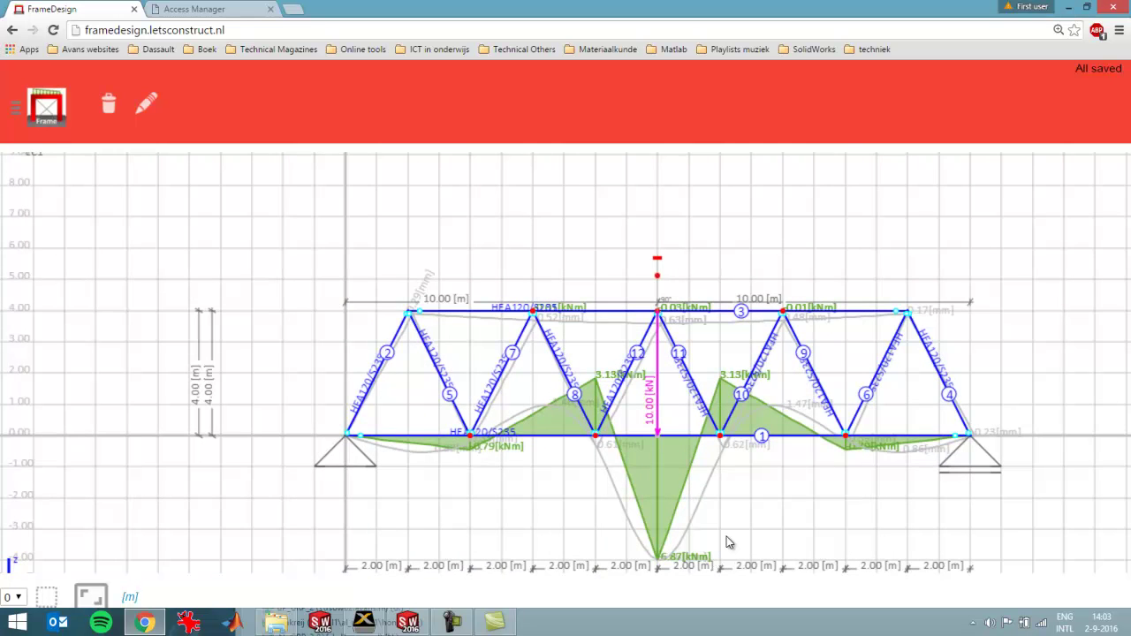
pyautogui.scroll(-1, 726, 539)
pyautogui.moveTo(728, 541); pyautogui.dragTo(720, 374)
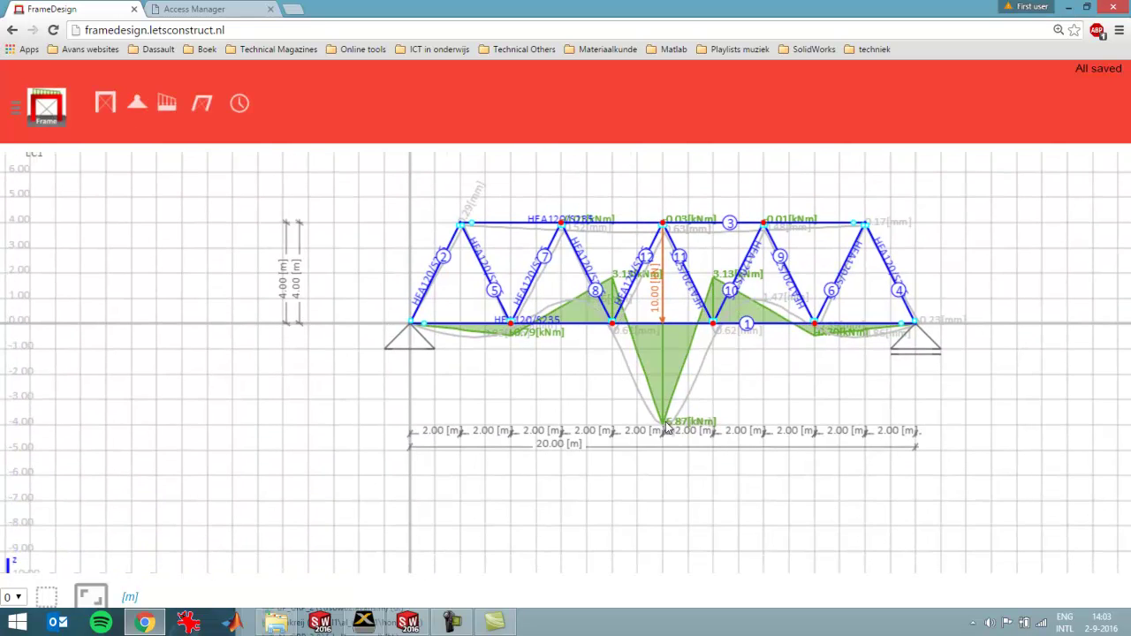
pyautogui.scroll(4, 669, 431)
pyautogui.scroll(5, 669, 430)
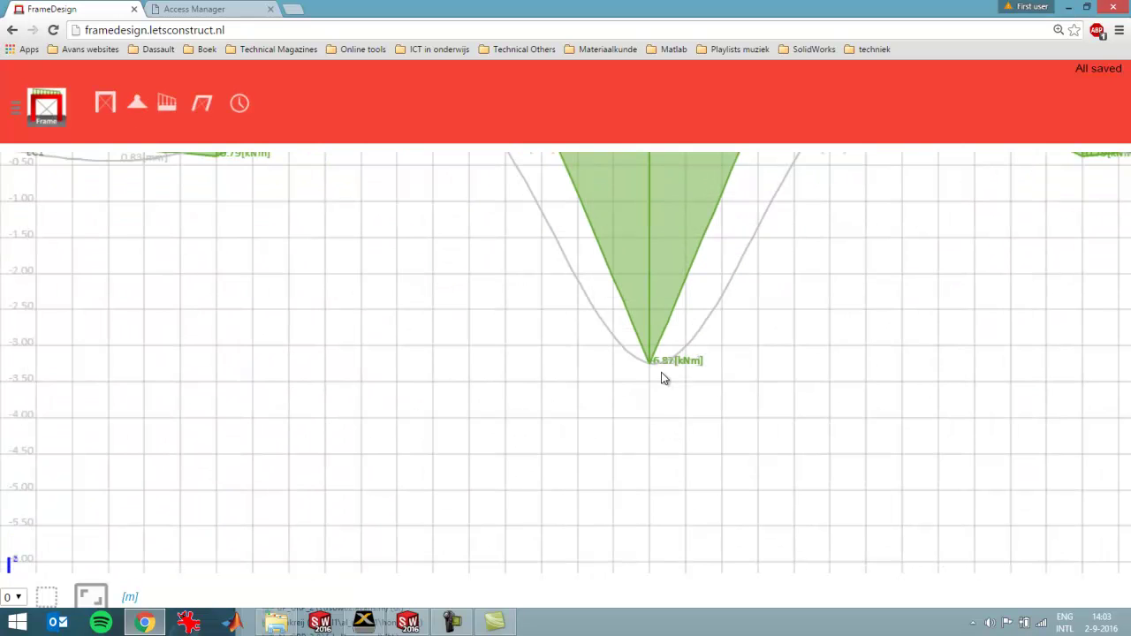
pyautogui.scroll(-2, 673, 362)
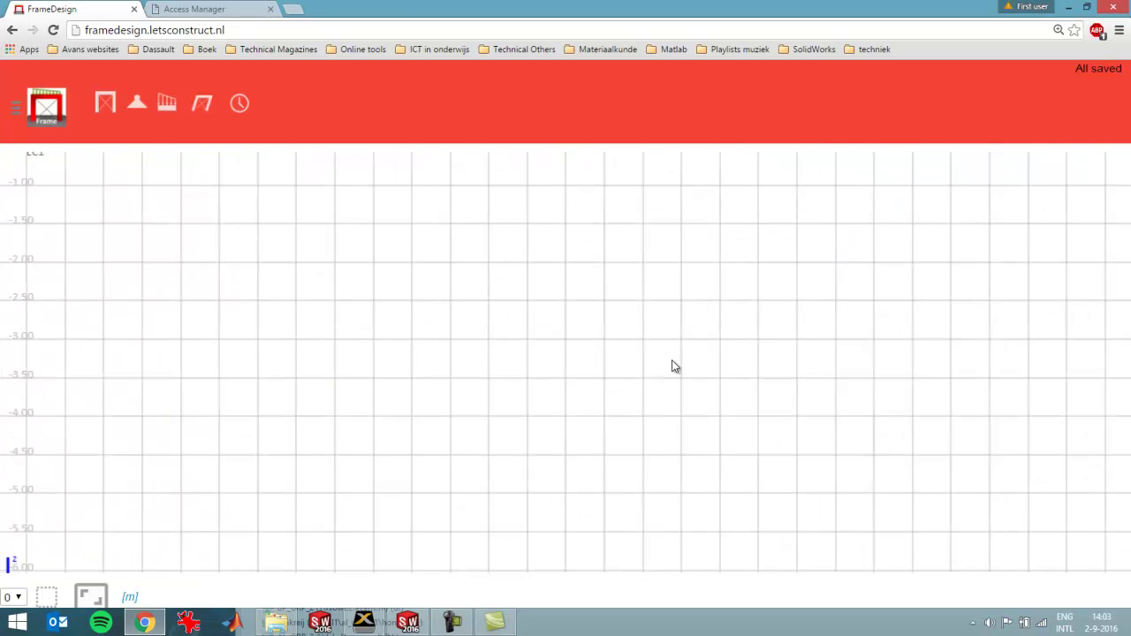
pyautogui.scroll(1, 698, 316)
pyautogui.scroll(-3, 697, 268)
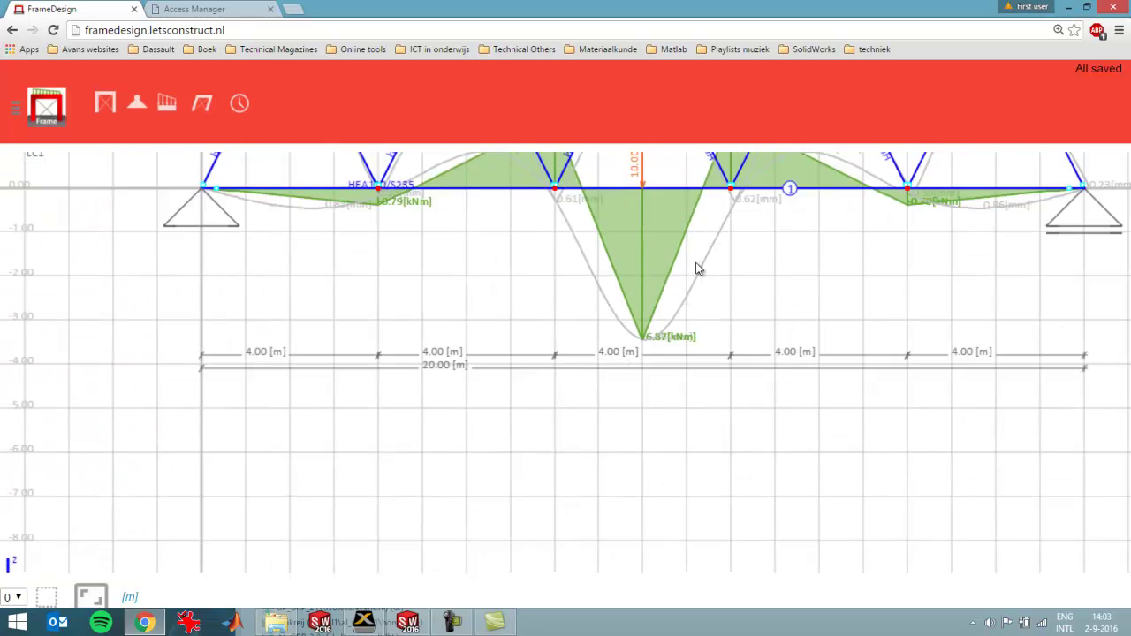
pyautogui.click(203, 106)
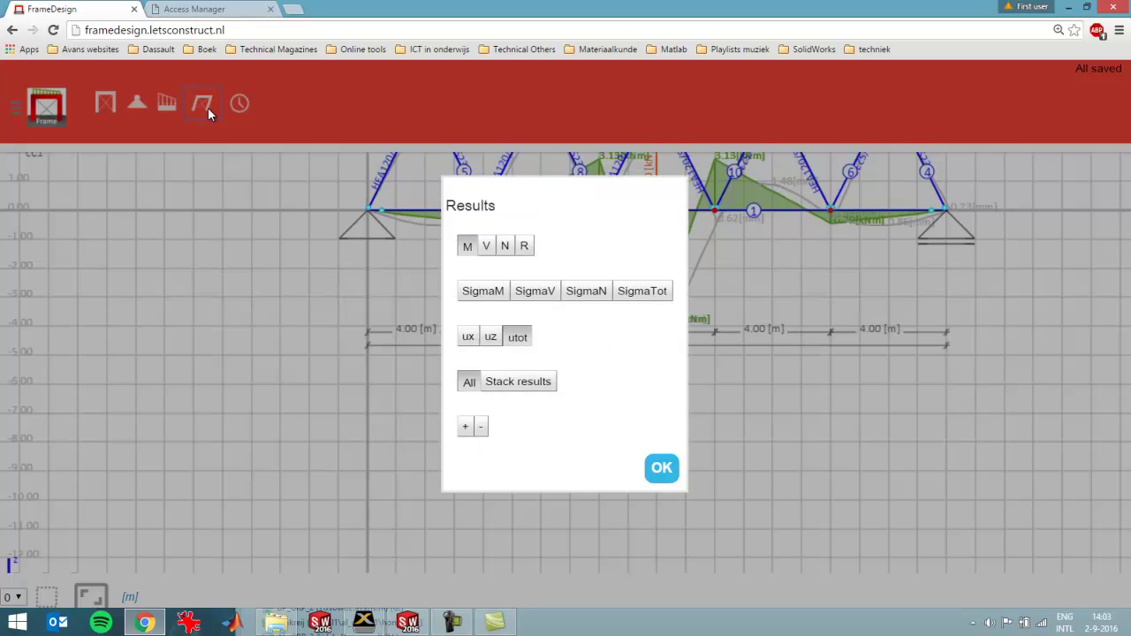
pyautogui.click(466, 248)
pyautogui.click(762, 294)
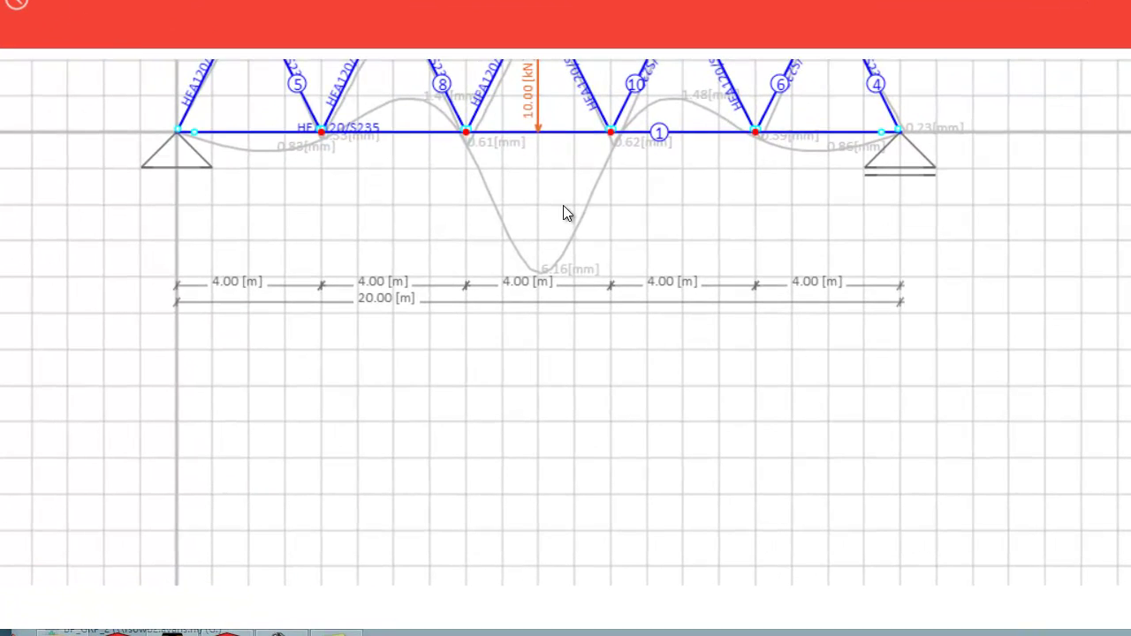
pyautogui.moveTo(566, 132); pyautogui.dragTo(566, 307)
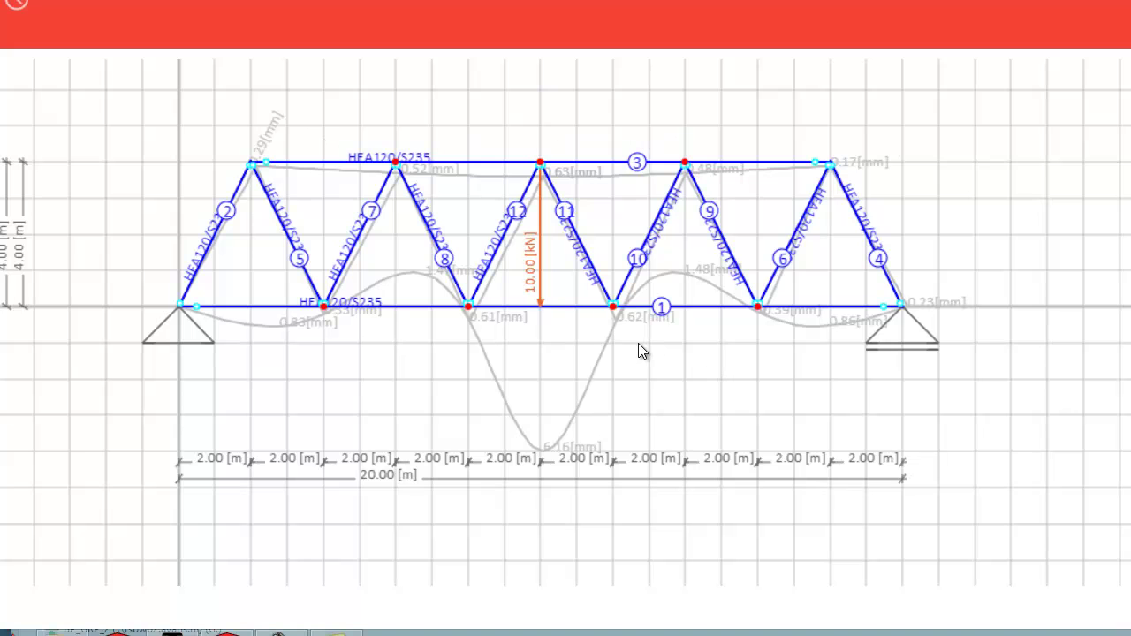
pyautogui.click(48, 106)
pyautogui.click(300, 175)
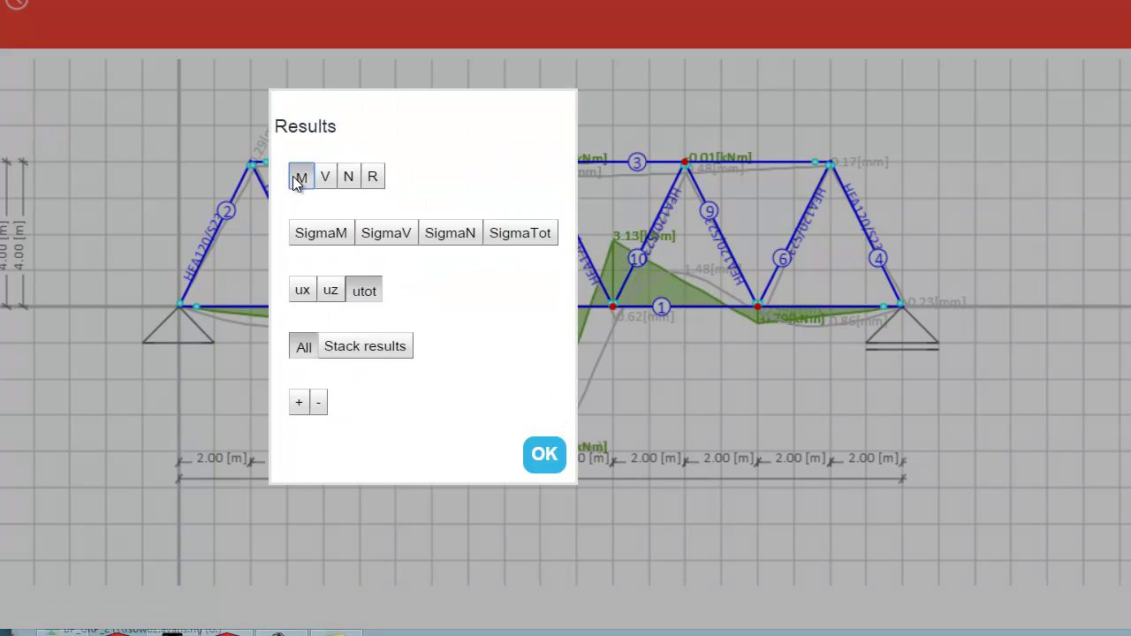
pyautogui.click(580, 491)
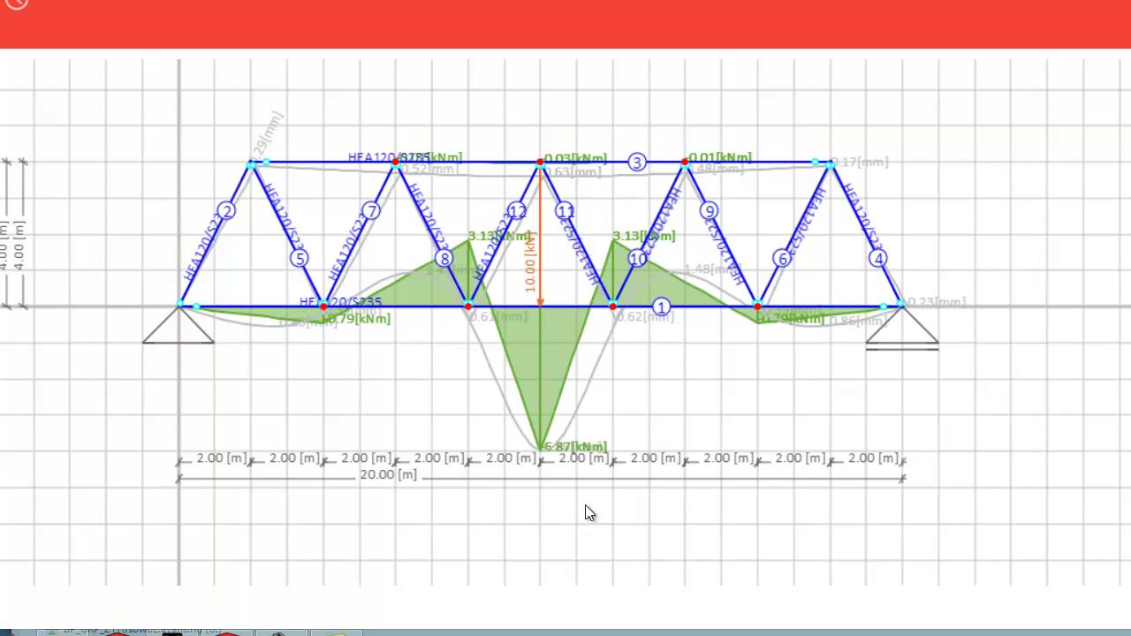